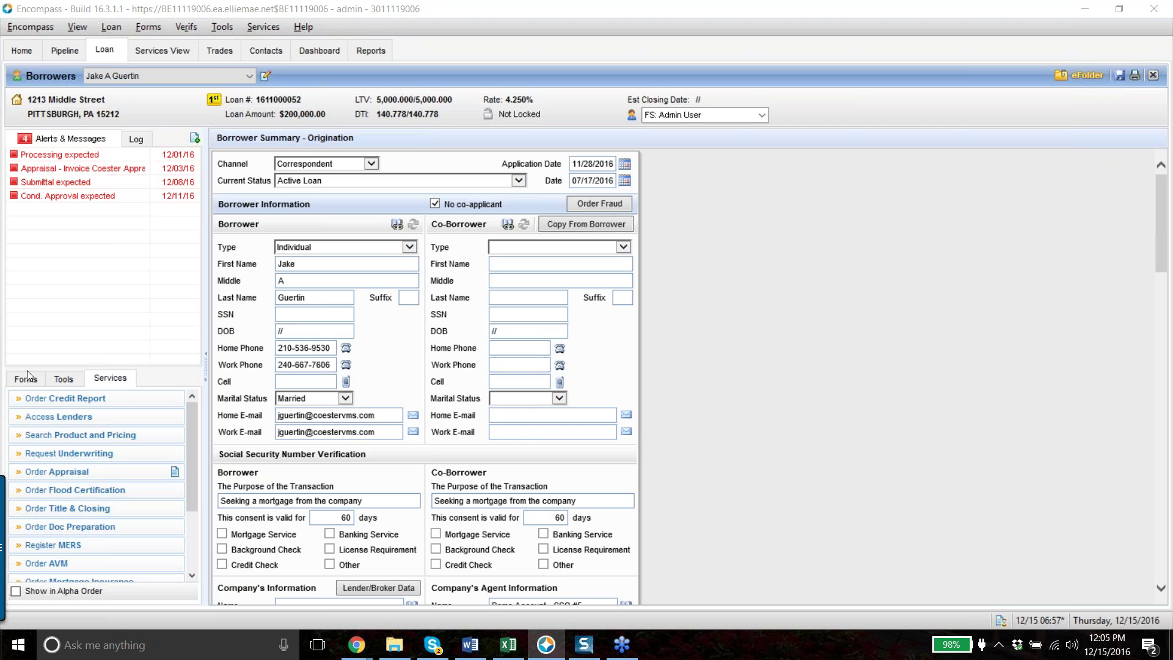
Start an appraisal order and choose CoesterVMS Direct from My Appraisers to reach its sign-in page
left_click(162, 474)
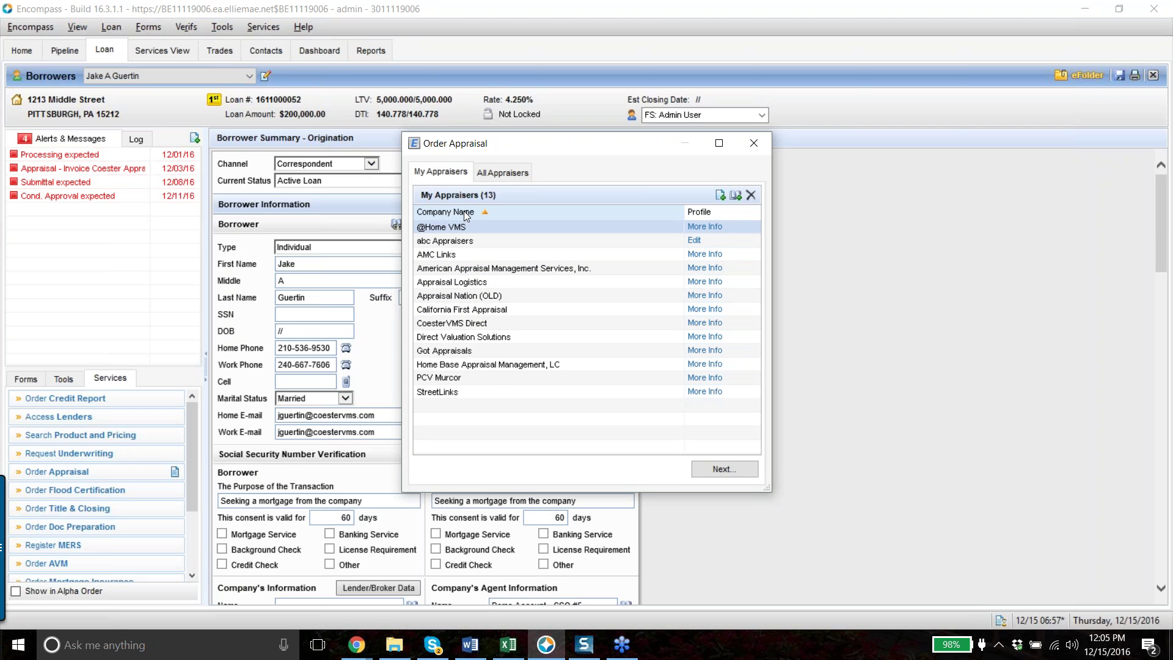
left_click(505, 172)
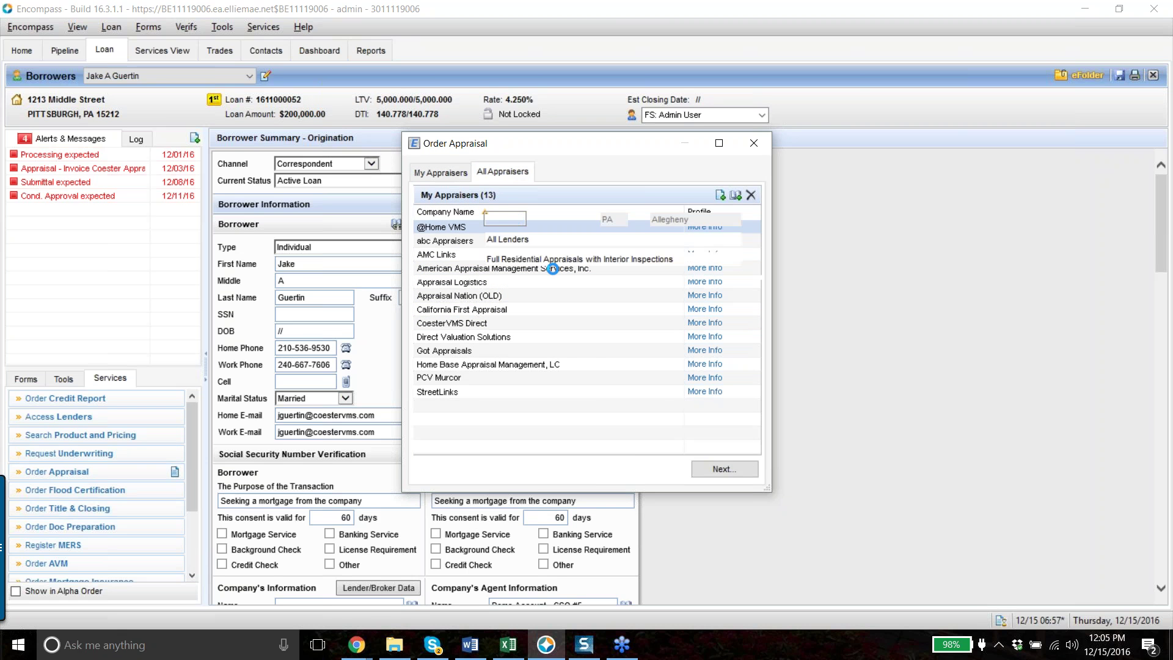
scroll(590, 361, "down", 10)
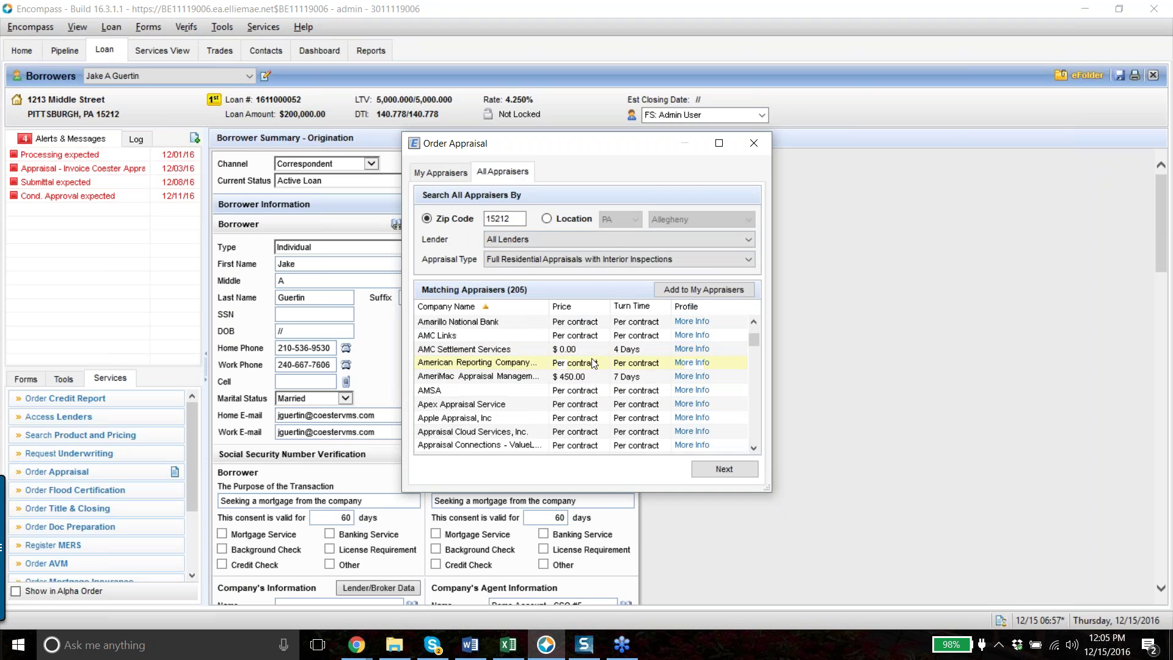
scroll(591, 362, "down", 5)
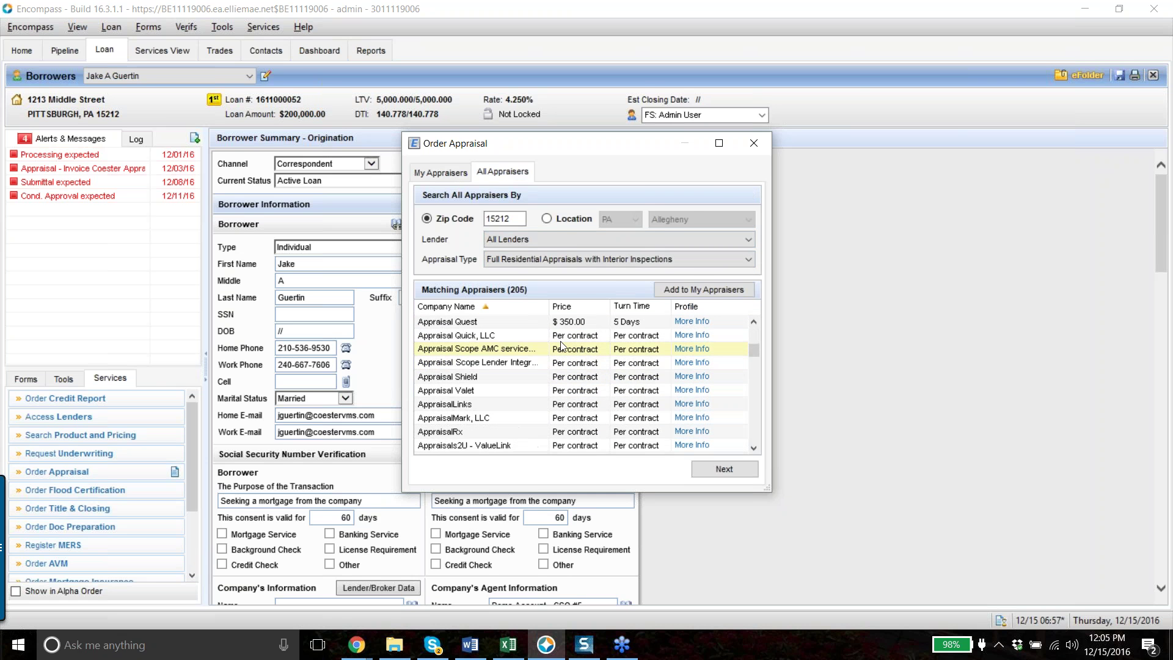
left_click(451, 170)
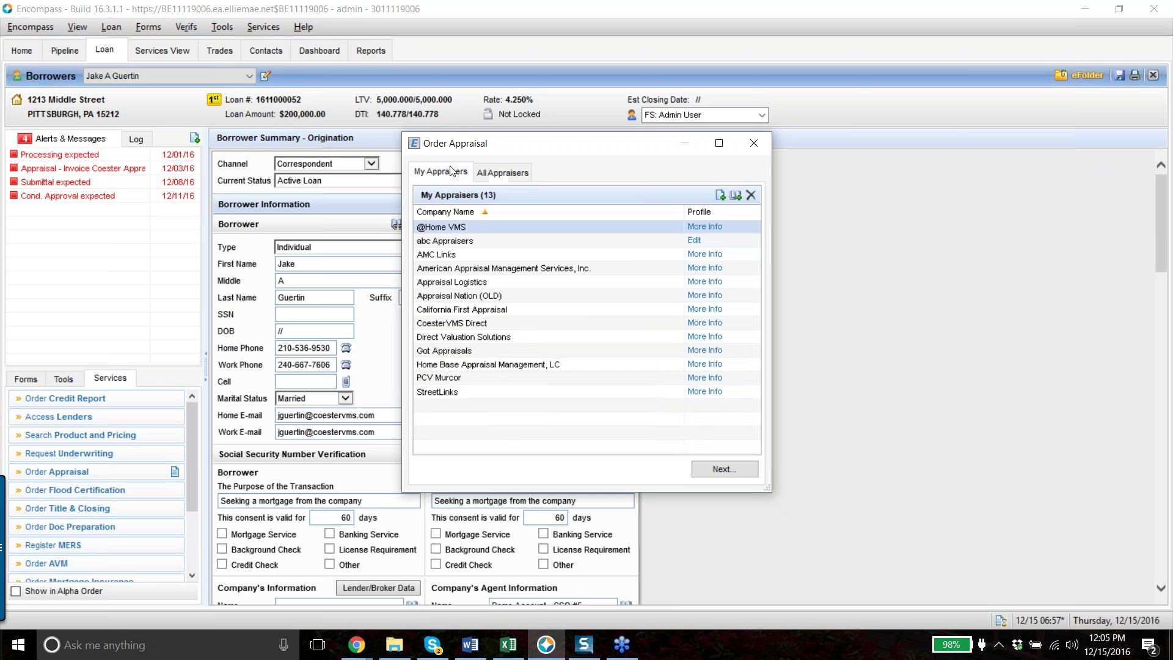
left_click(497, 327)
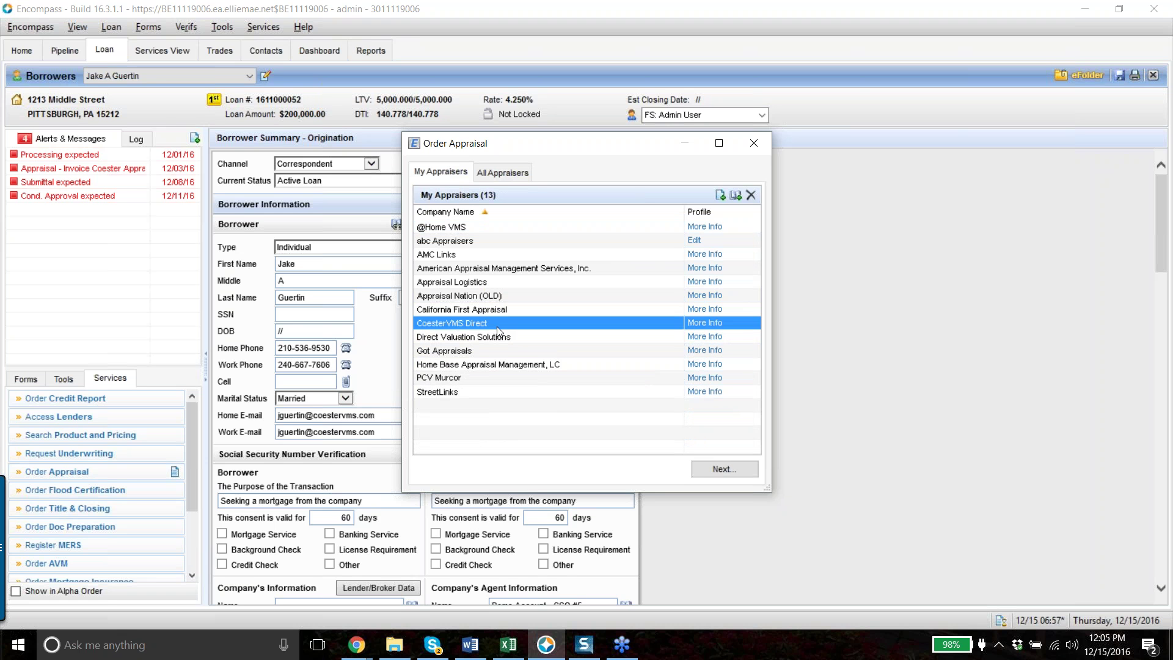
left_click(737, 474)
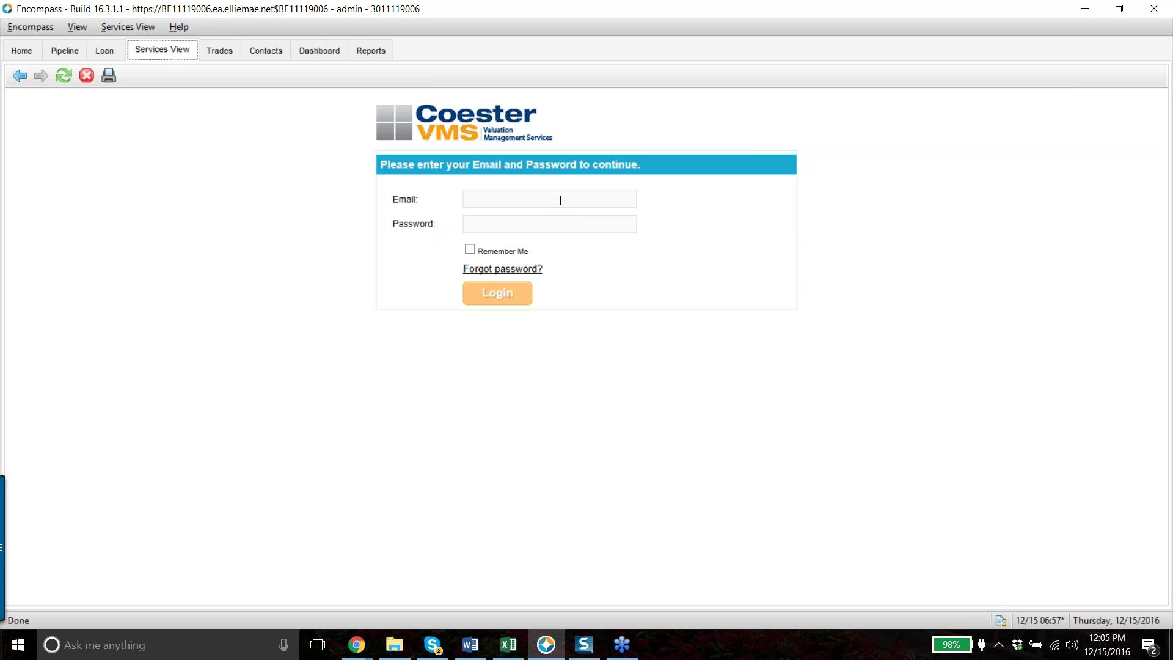
Log in to Coester VMS with the account e-mail and password, then open the Admin Panel
left_click(560, 200)
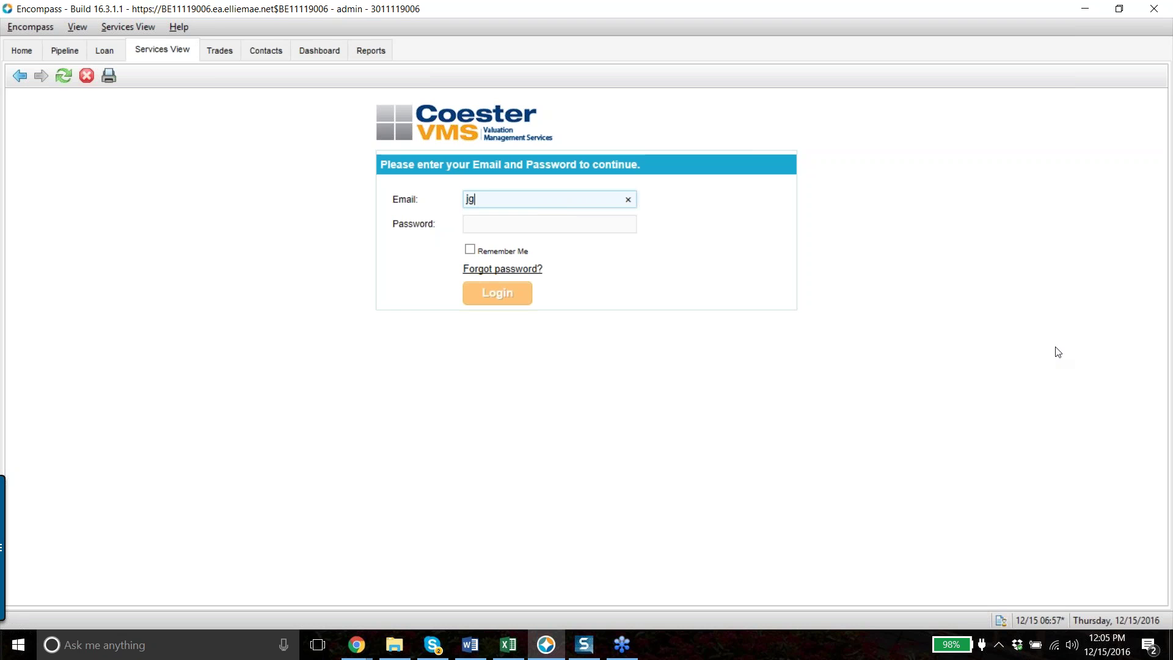
key("Tab")
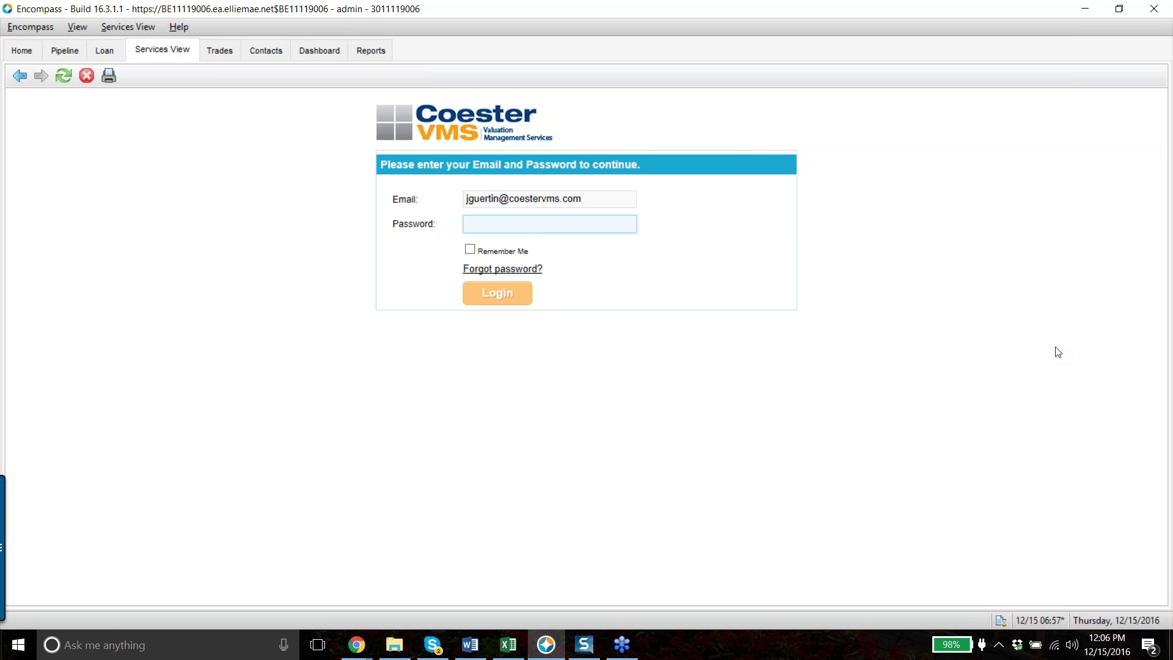
type("*")
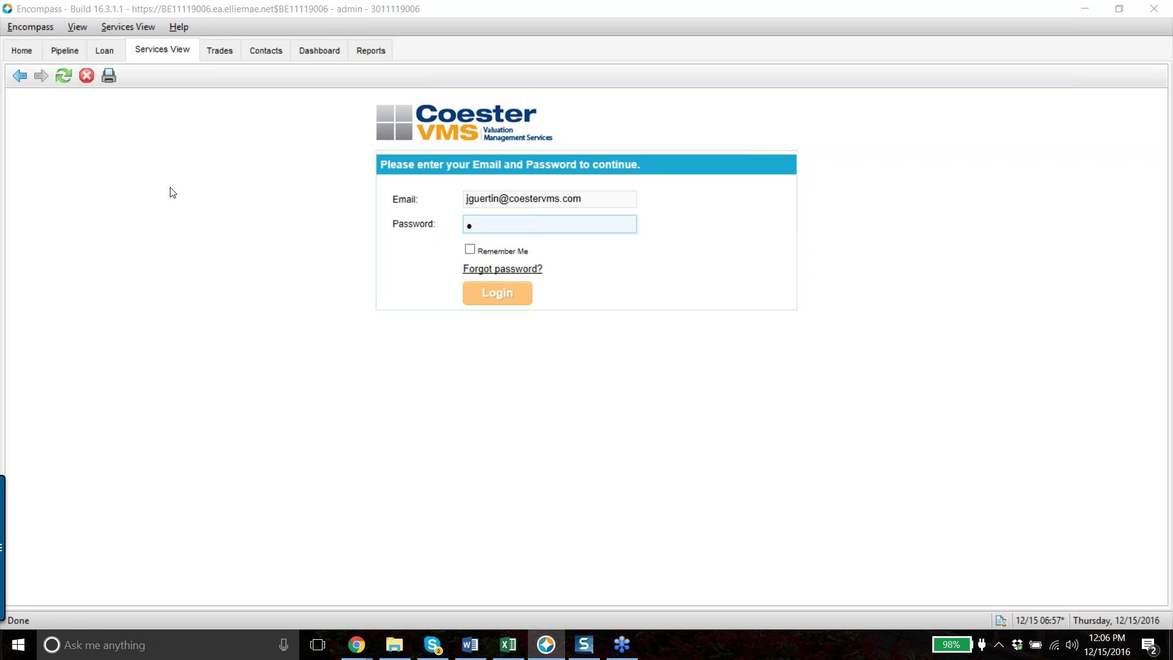
left_click(482, 226)
key("BackSpace")
type("****")
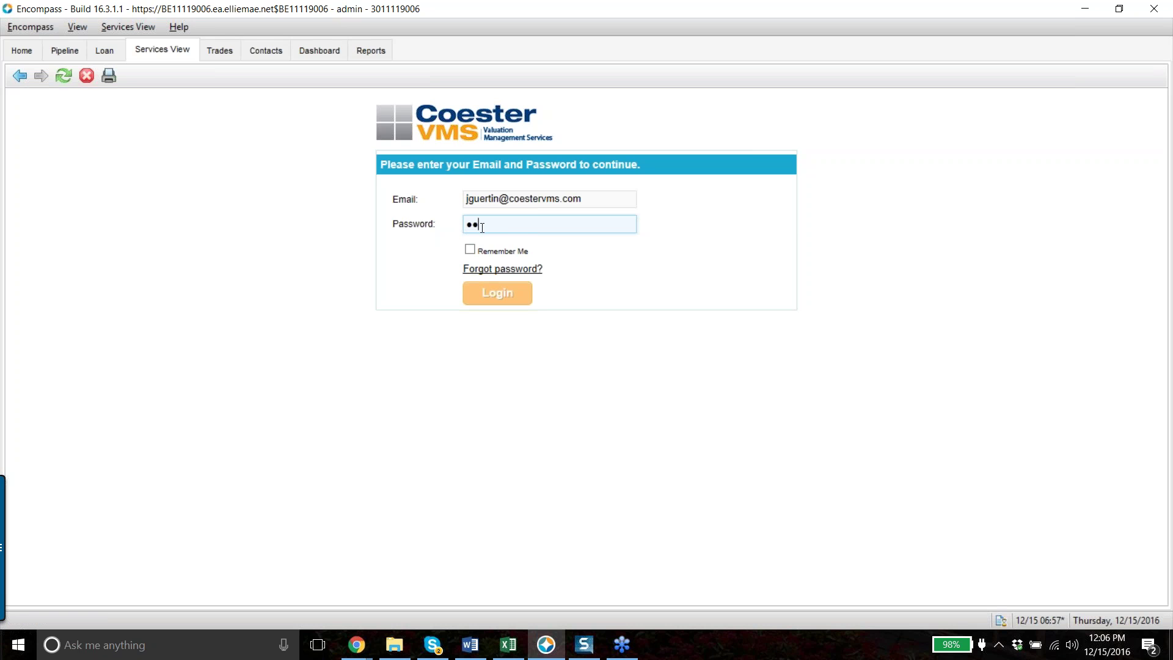
type("****")
left_click(517, 295)
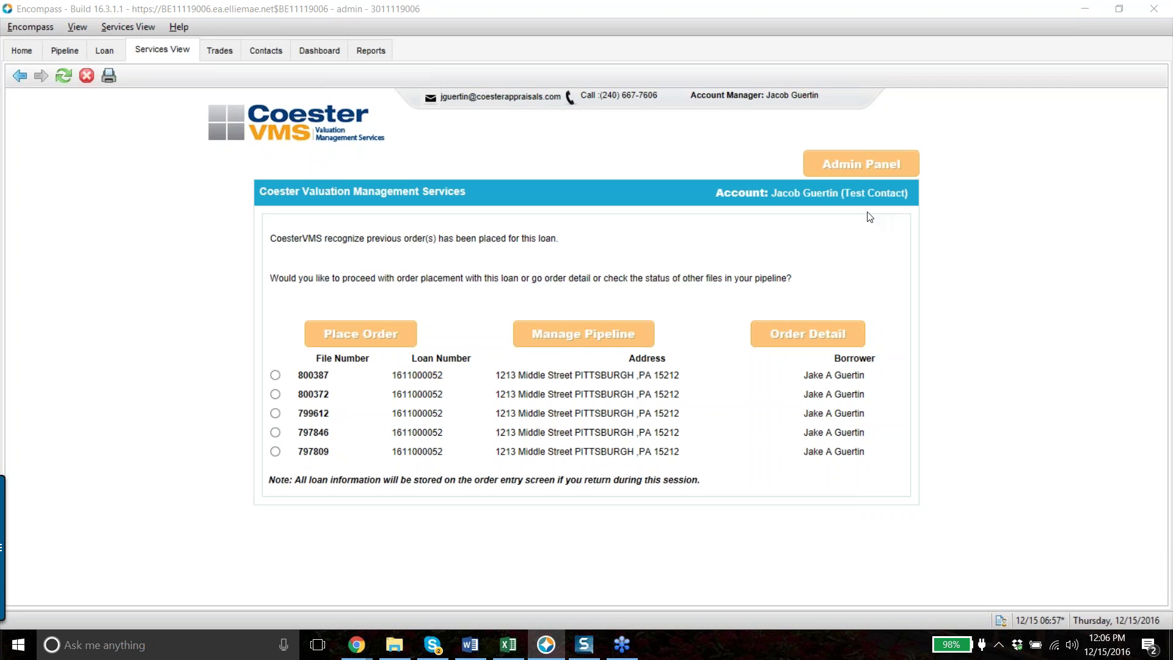
left_click(891, 169)
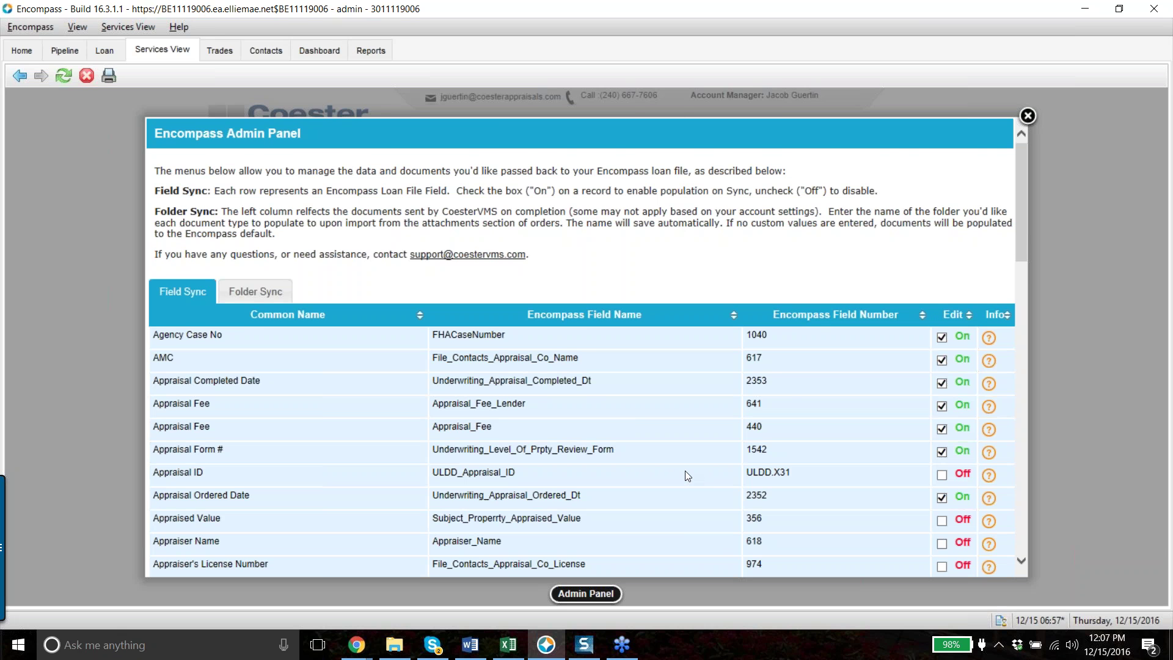
Scroll through the Field Sync table to review which loan fields are set On or Off
scroll(686, 475, "down", 5)
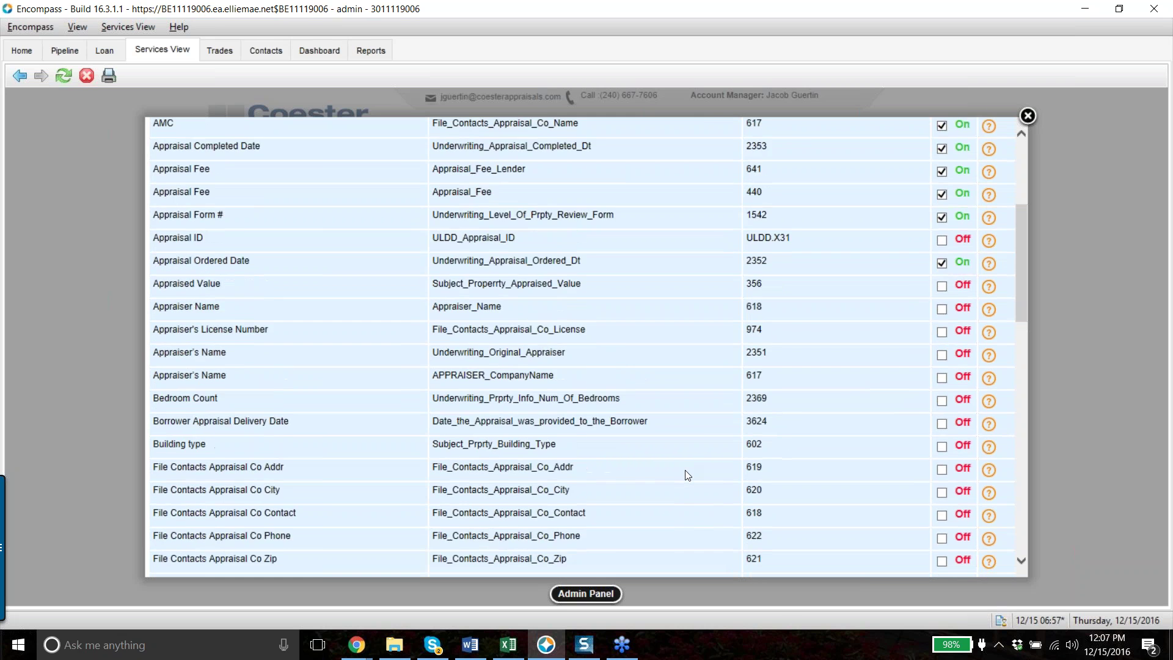
scroll(688, 475, "up", 5)
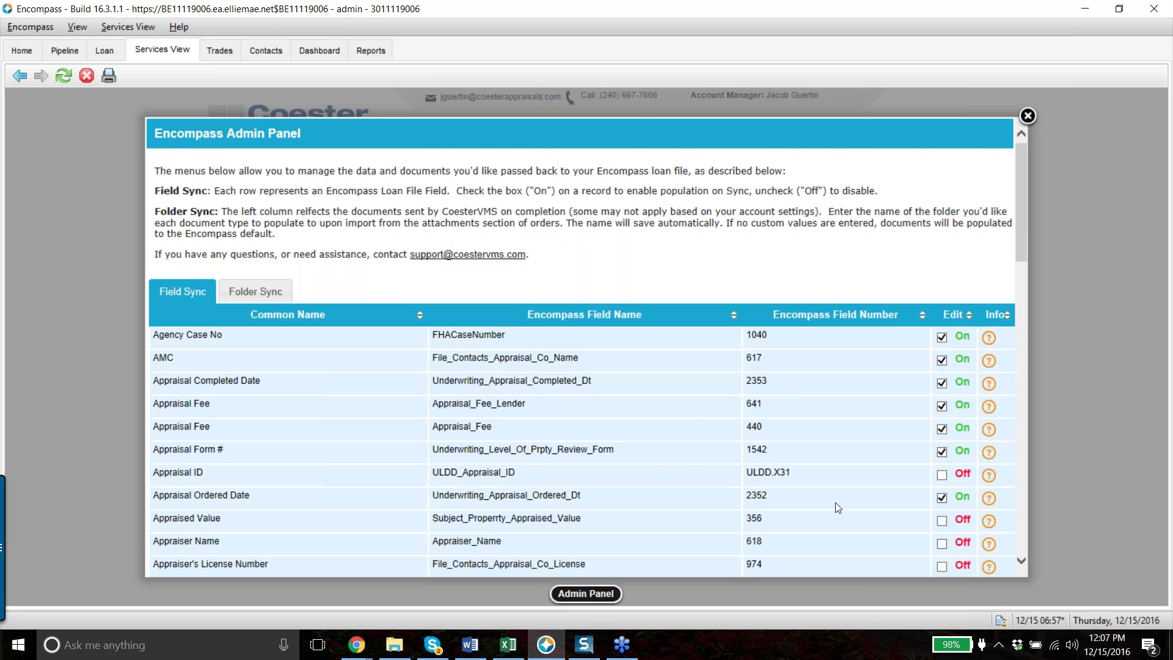
scroll(834, 503, "down", 3)
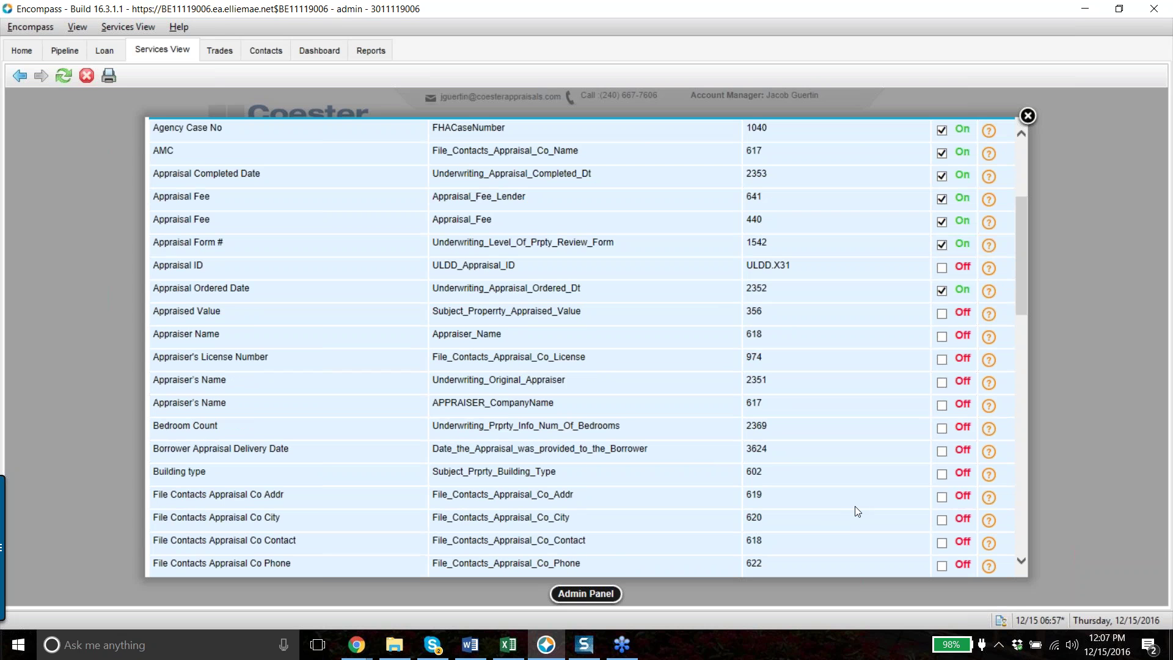
scroll(886, 425, "down", 2)
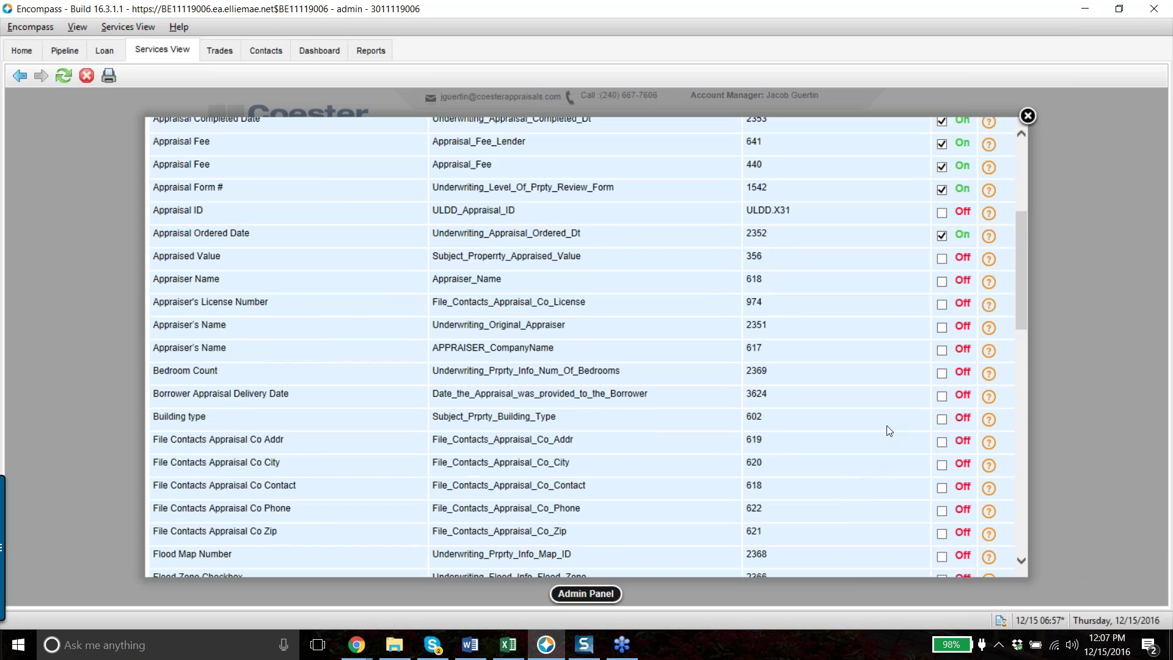
scroll(782, 383, "up", 4)
scroll(783, 382, "up", 1)
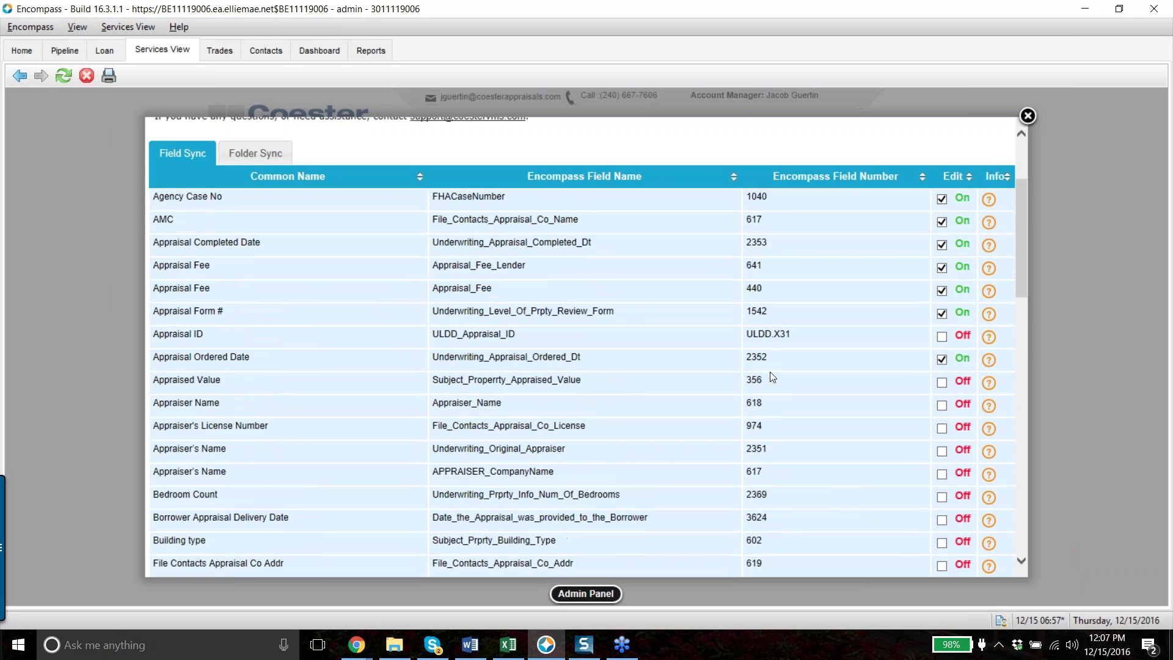
scroll(746, 364, "up", 5)
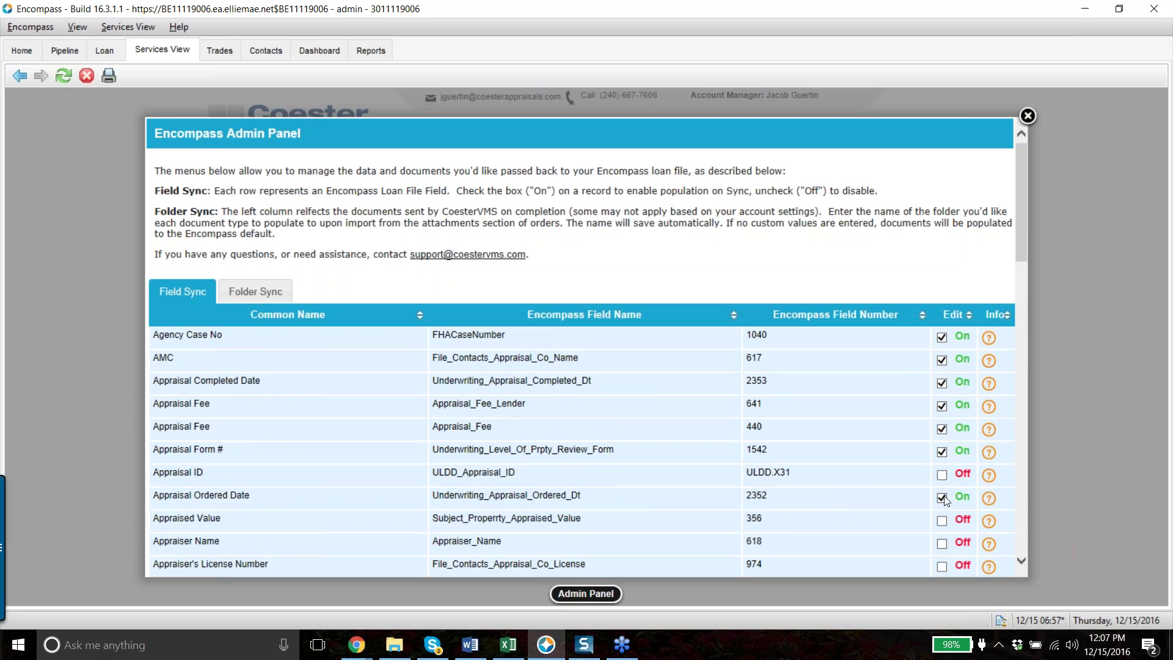
scroll(955, 457, "down", 4)
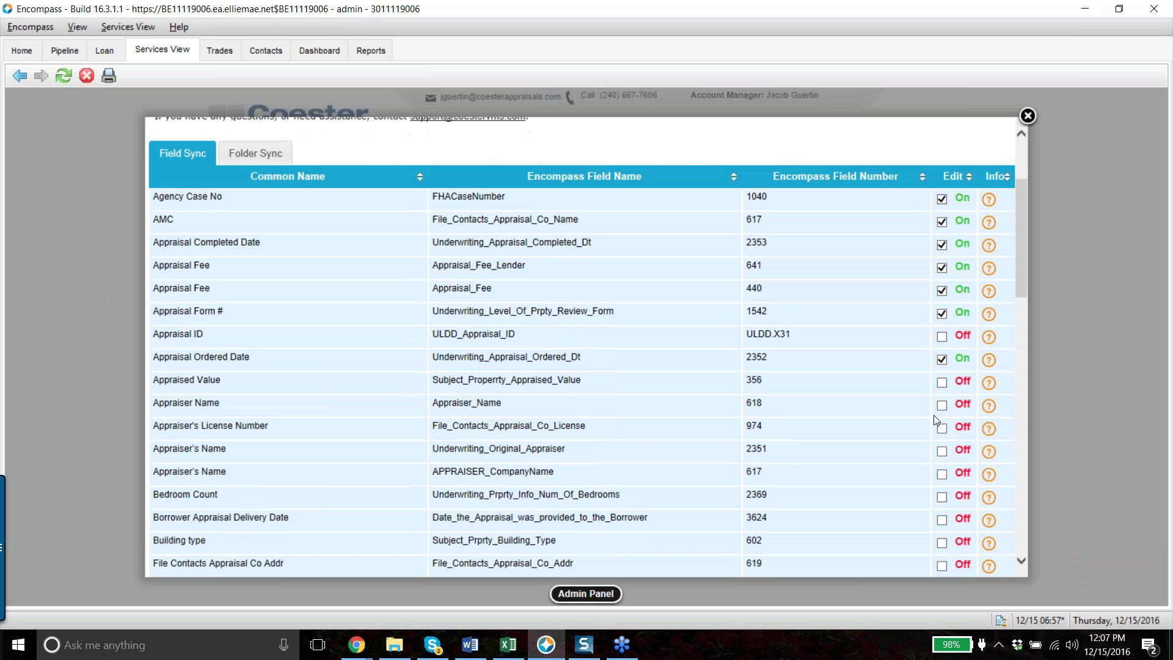
Turn on Appraised Value syncing, turn off Appraisal Form # syncing, and view Folder Sync
left_click(942, 384)
left_click(941, 315)
left_click(247, 159)
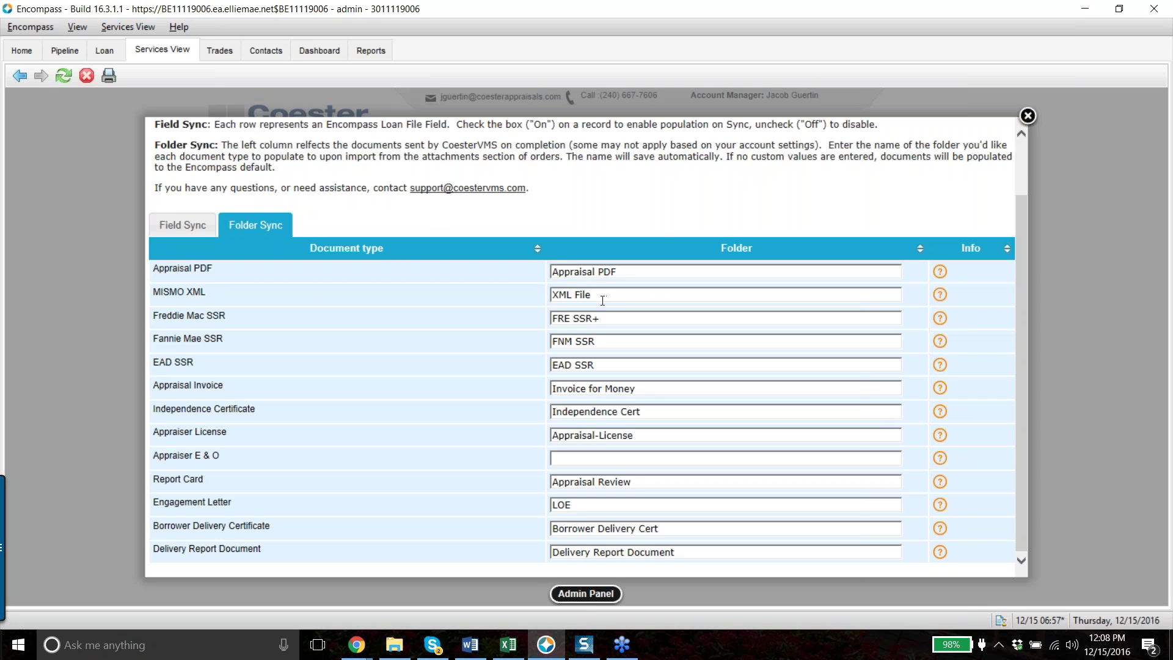
Rename the MISMO XML destination folder to 'Appraisal XML File', then return to Field Sync
left_click(553, 296)
type("Appraisal")
left_click(695, 319)
left_click(183, 225)
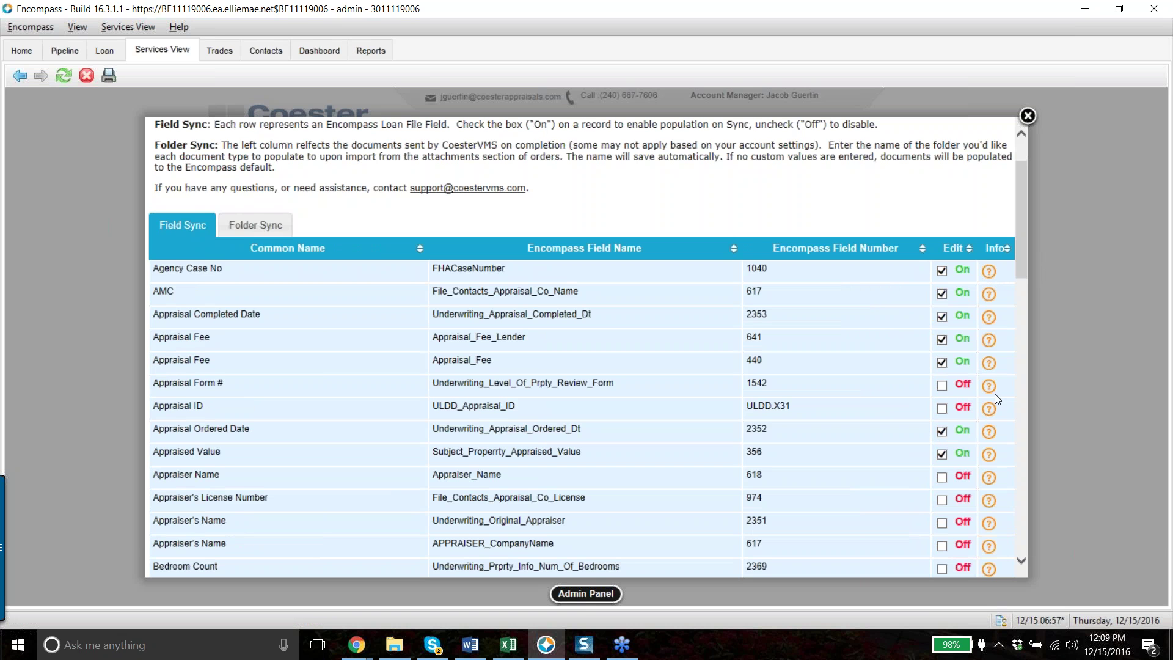
Read the descriptions for Agency Case No and Freddie Mac SSR, ending at the top of Folder Sync
left_click(989, 272)
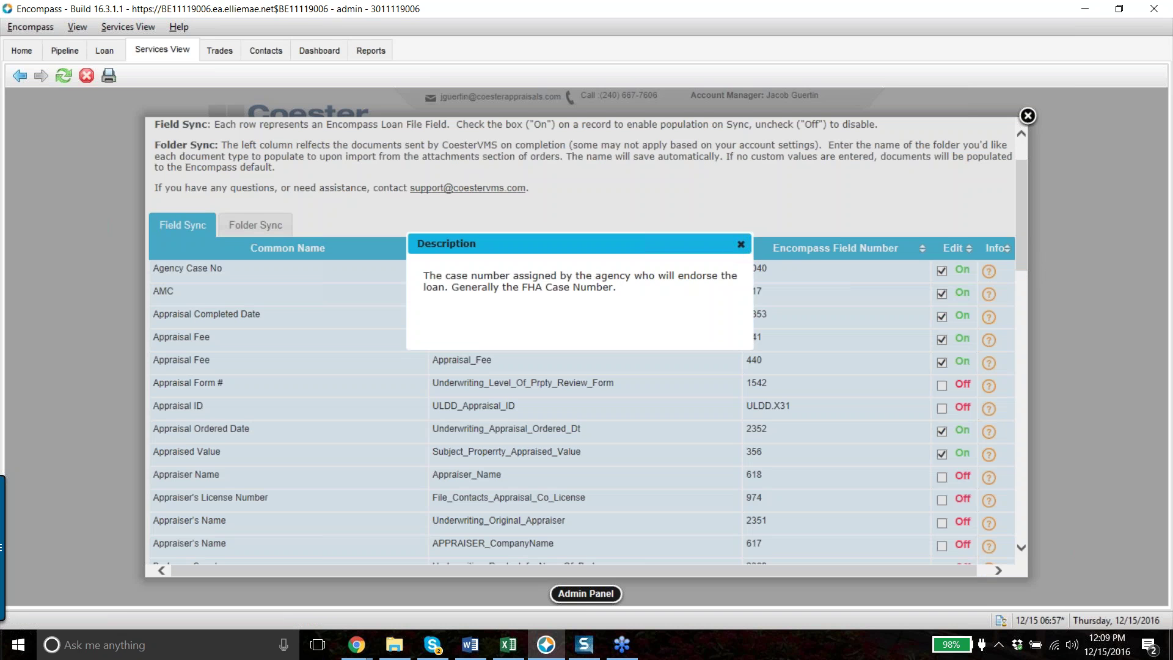
left_click(739, 247)
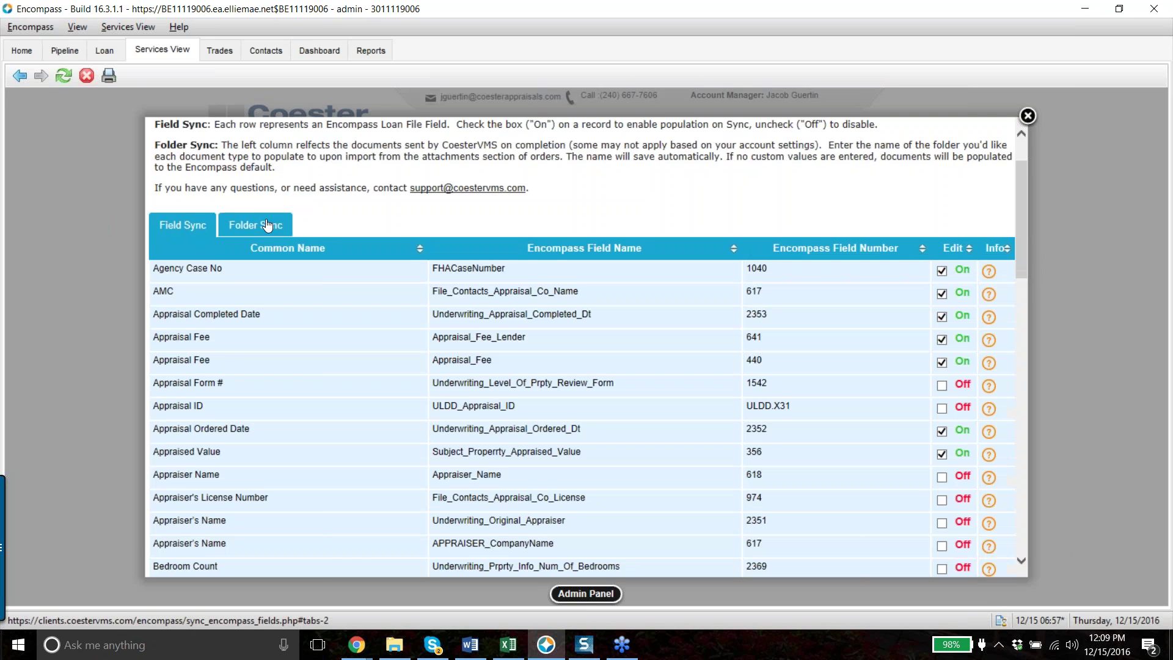
left_click(255, 225)
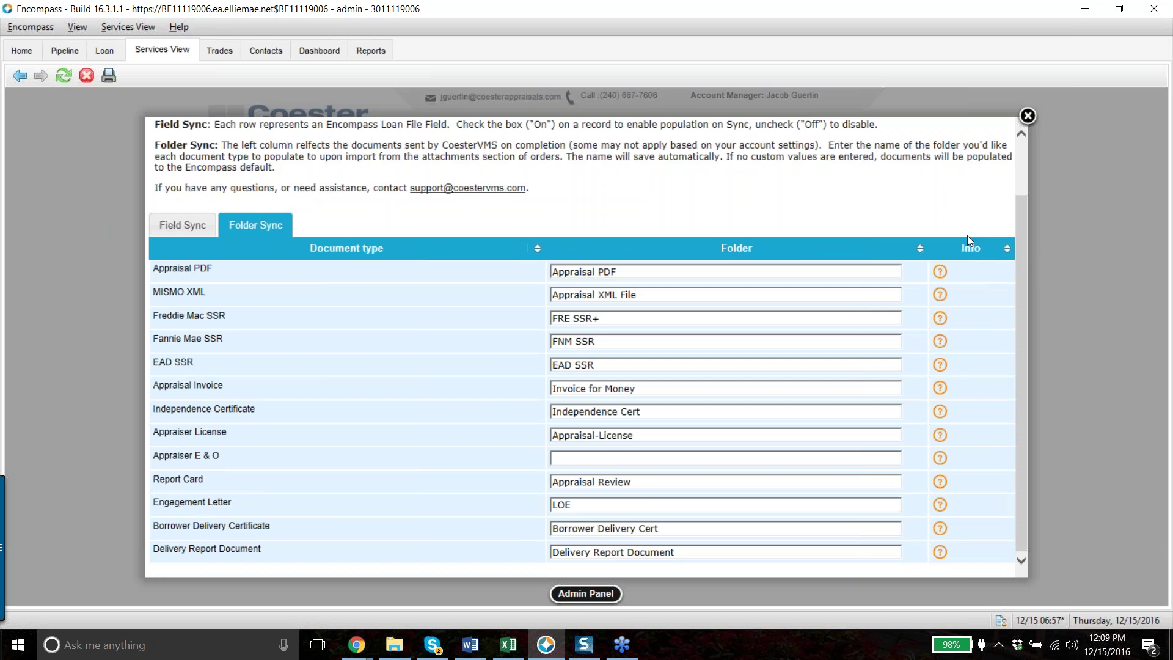
left_click(940, 318)
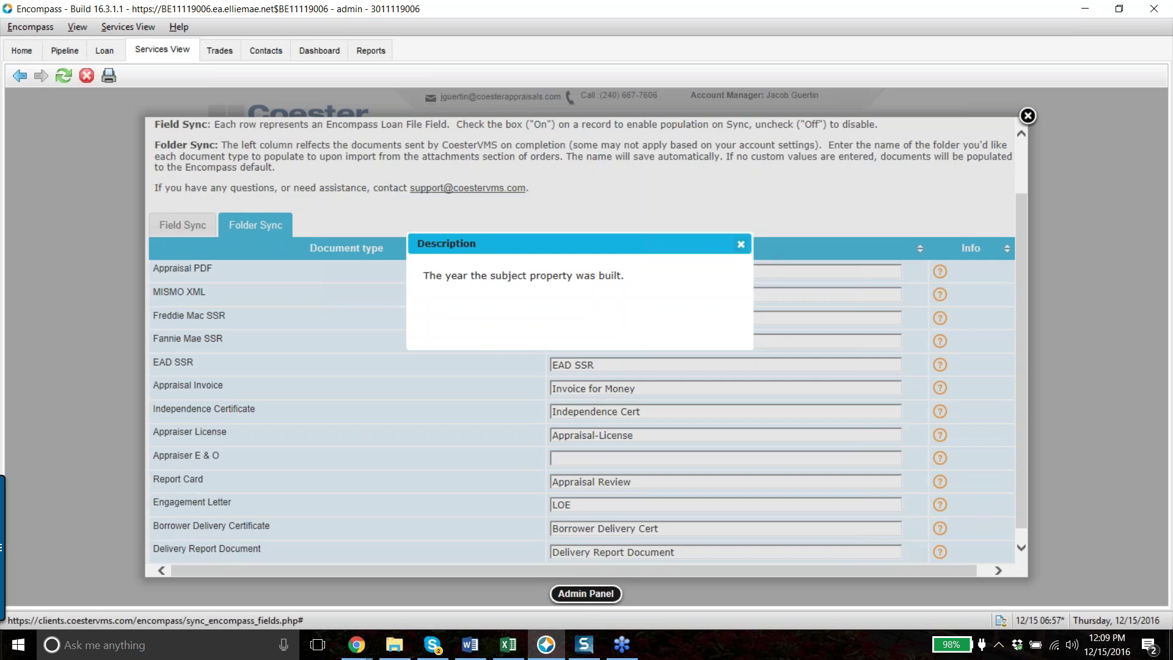
left_click(741, 244)
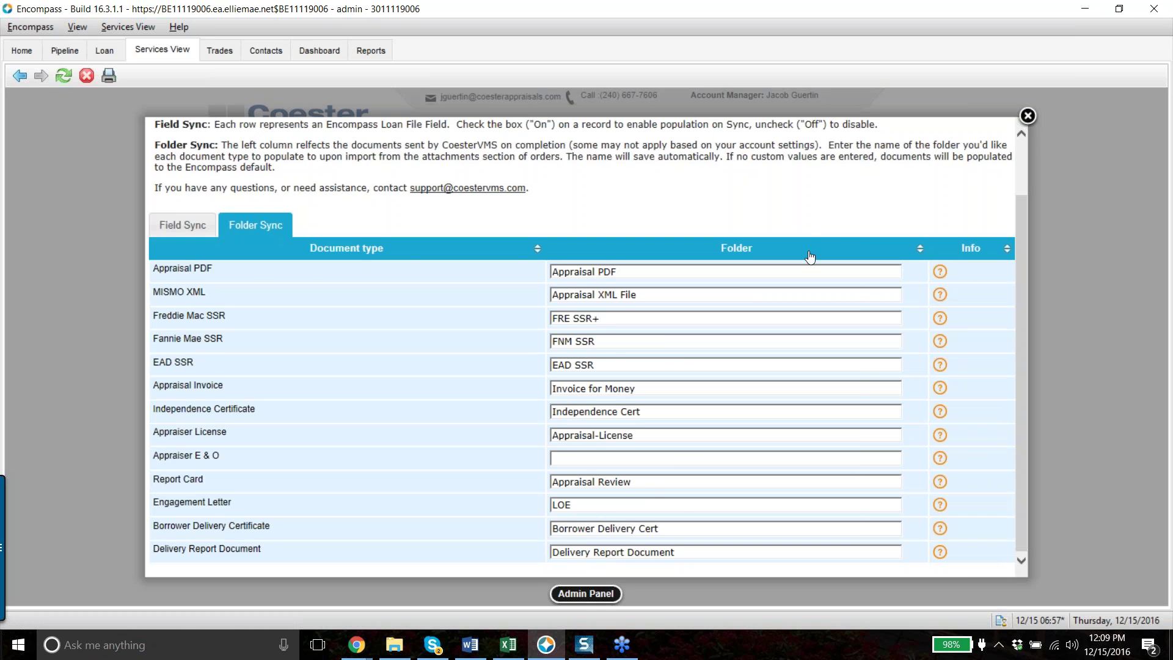
scroll(801, 223, "up", 1)
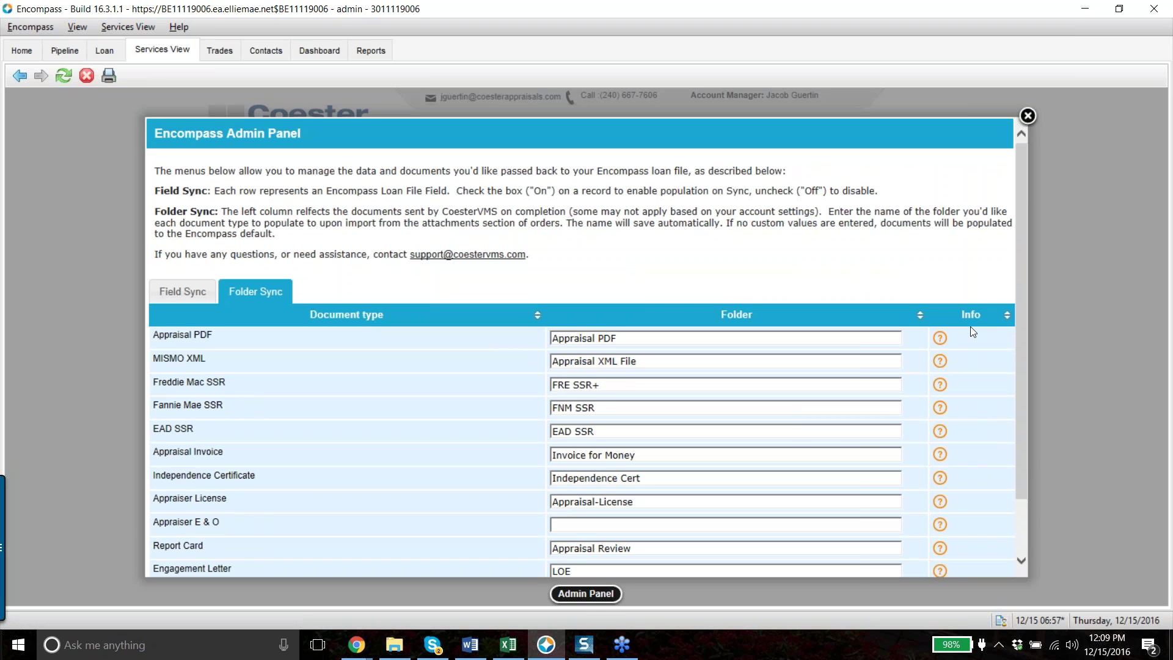
Close and reopen the Admin Panel, then list the Completed orders in the Coester VMS pipeline
left_click(1029, 117)
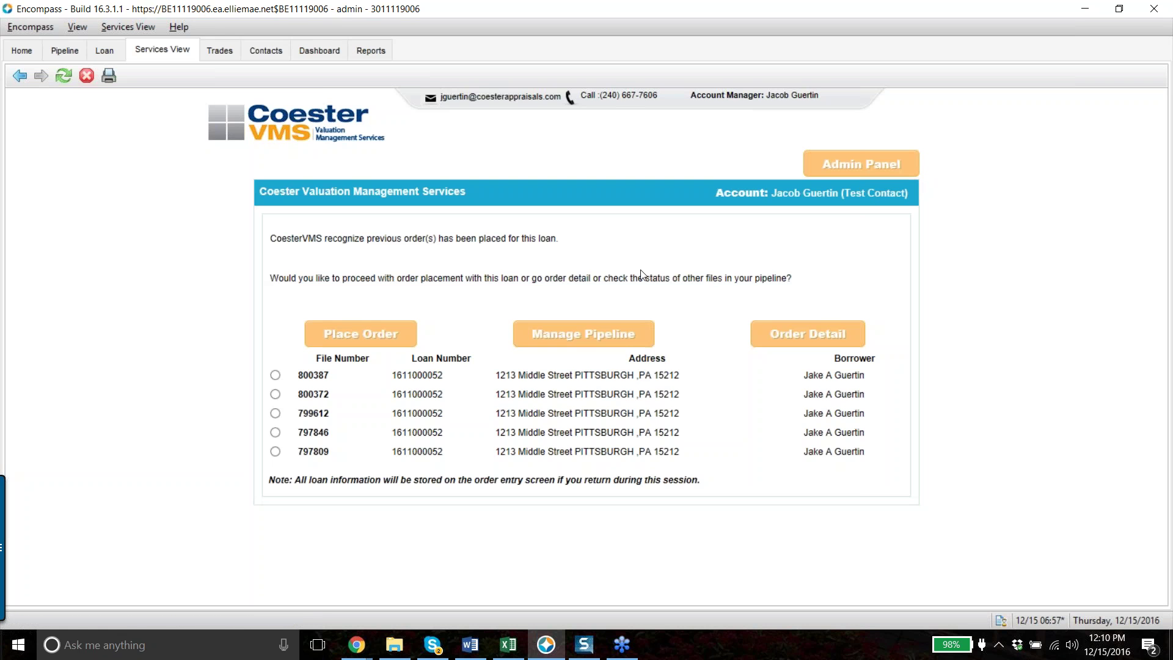
left_click(617, 343)
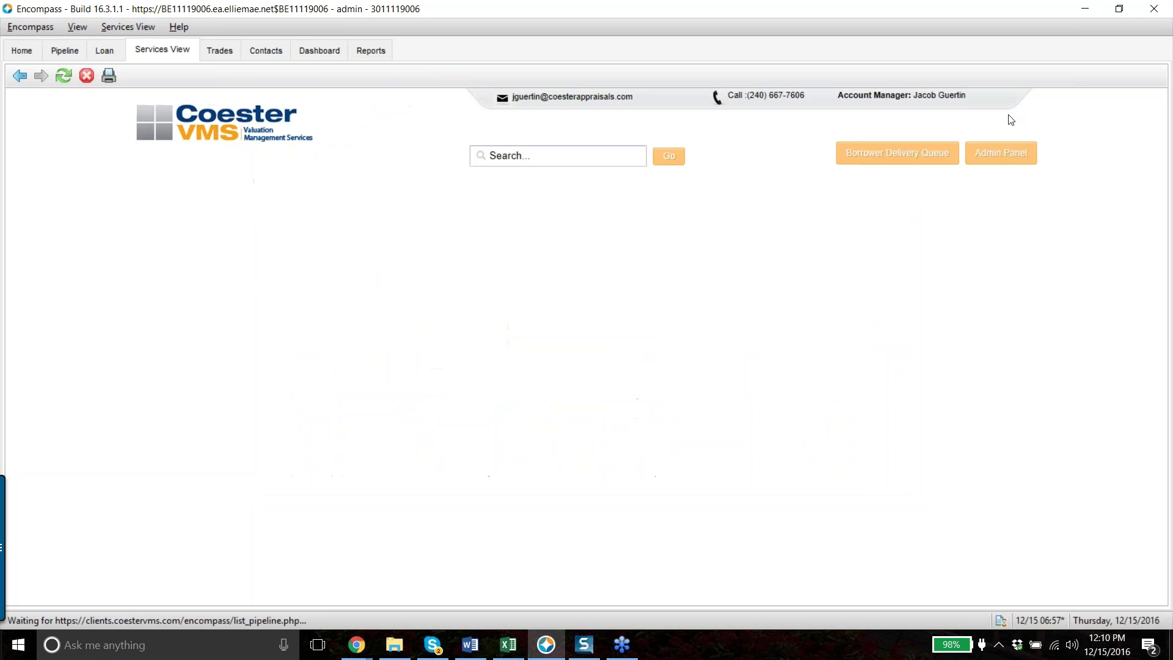
left_click(1007, 158)
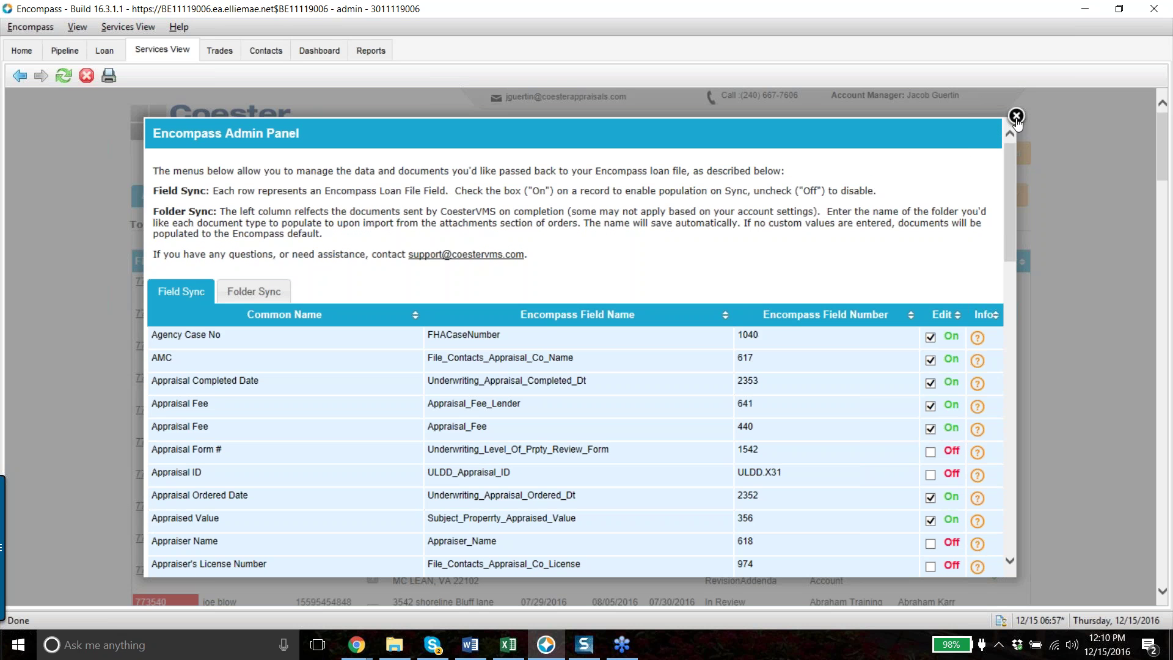
left_click(1016, 116)
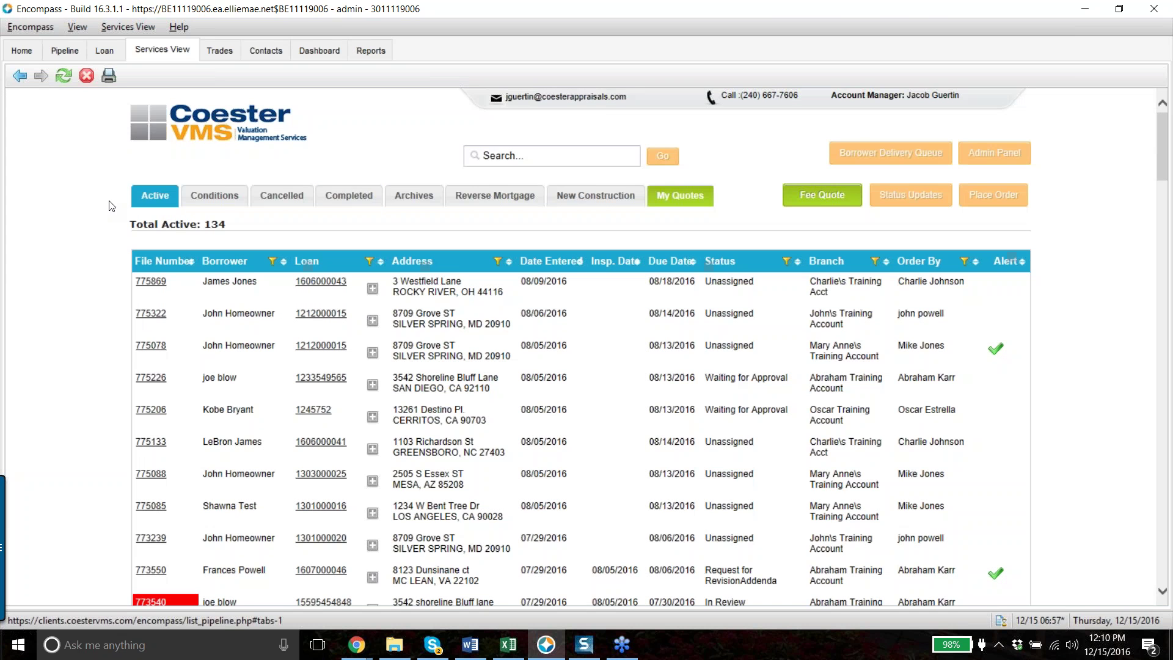
left_click(355, 195)
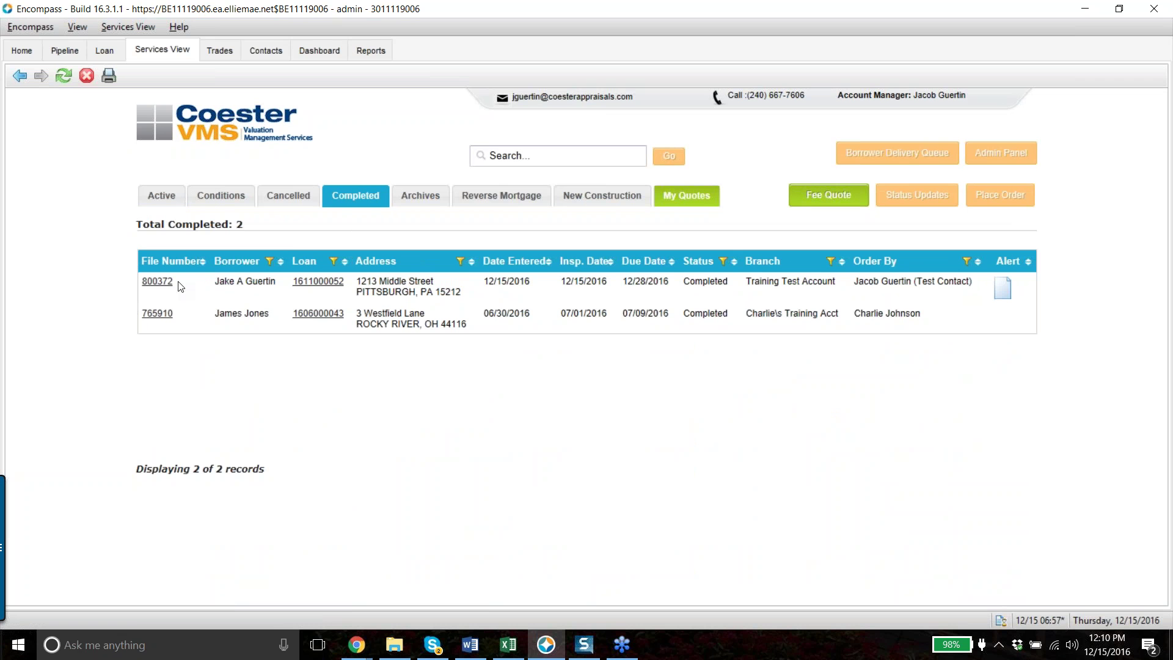
Open the newer completed order's Appraisal Details and sync its data into the Encompass loan
left_click(163, 282)
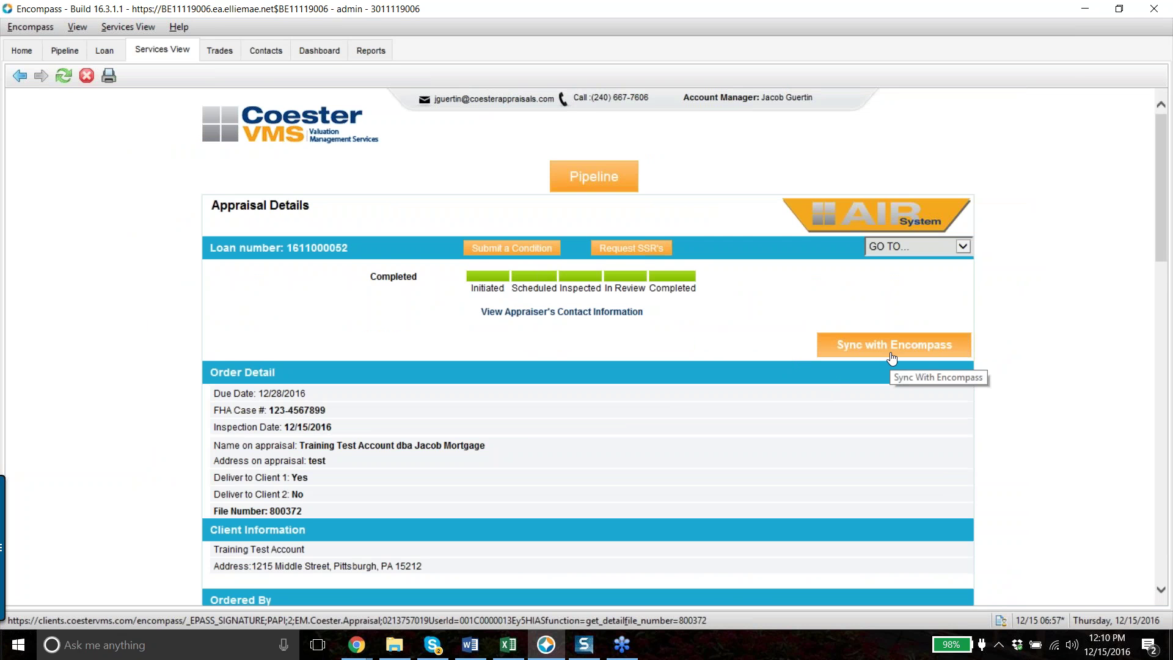
scroll(886, 357, "down", 8)
scroll(890, 354, "down", 10)
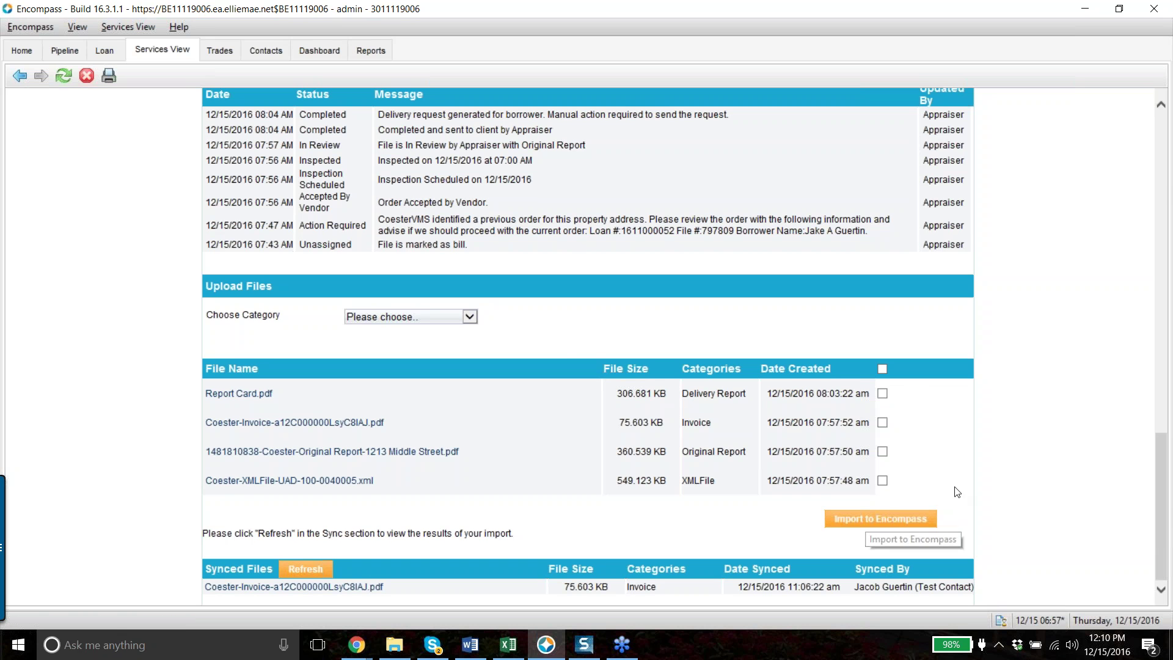
left_click_drag(1164, 505, 1161, 190)
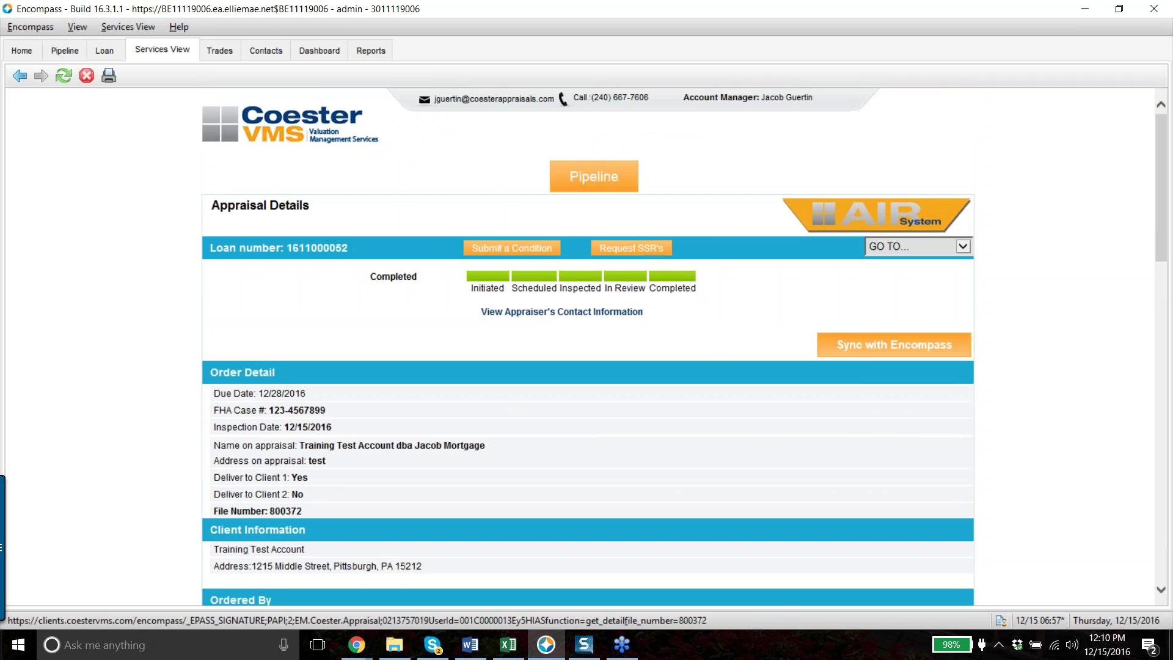
left_click(853, 353)
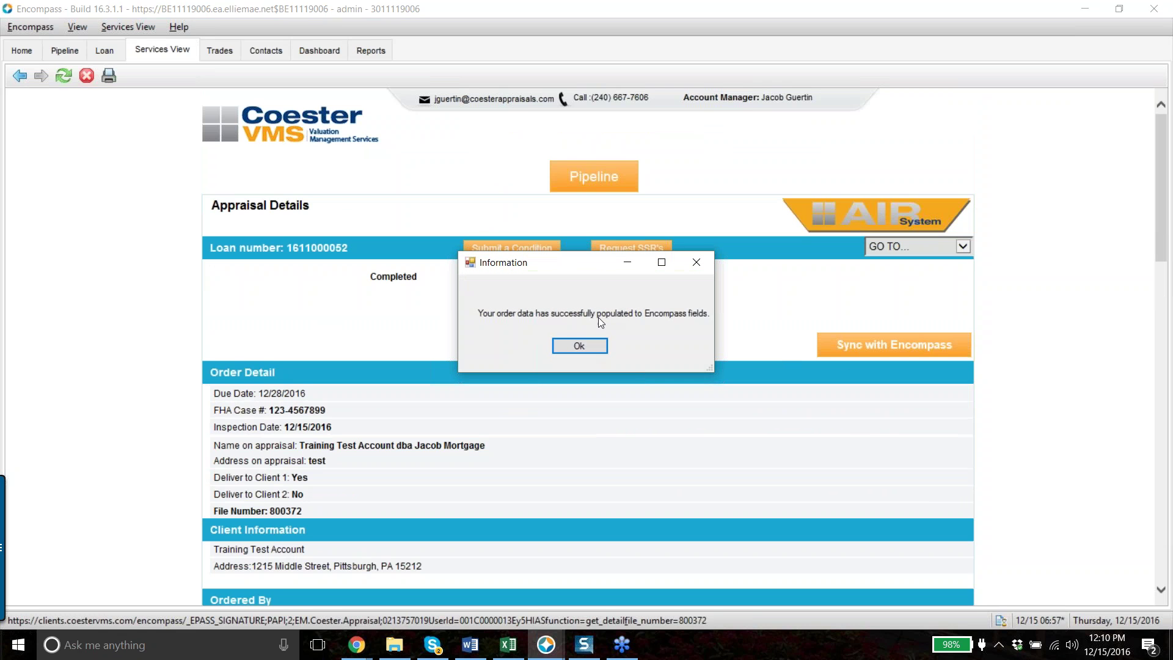
left_click(575, 346)
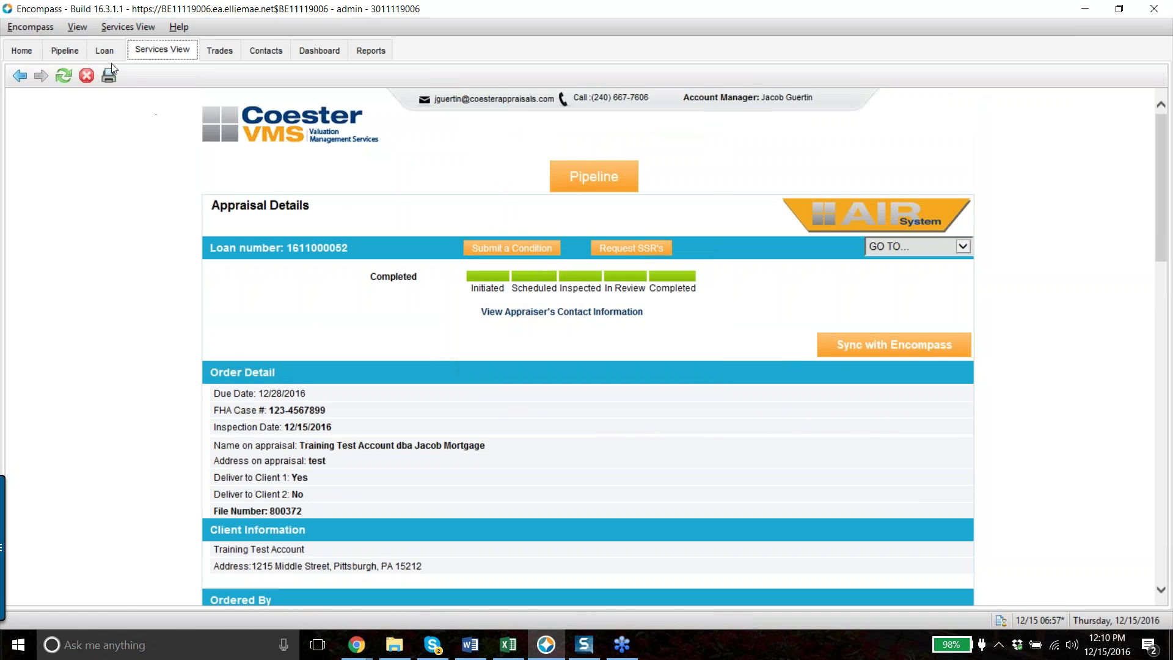
On the Loan tab, open the 1003 Page 1 form from the Forms list
left_click(105, 50)
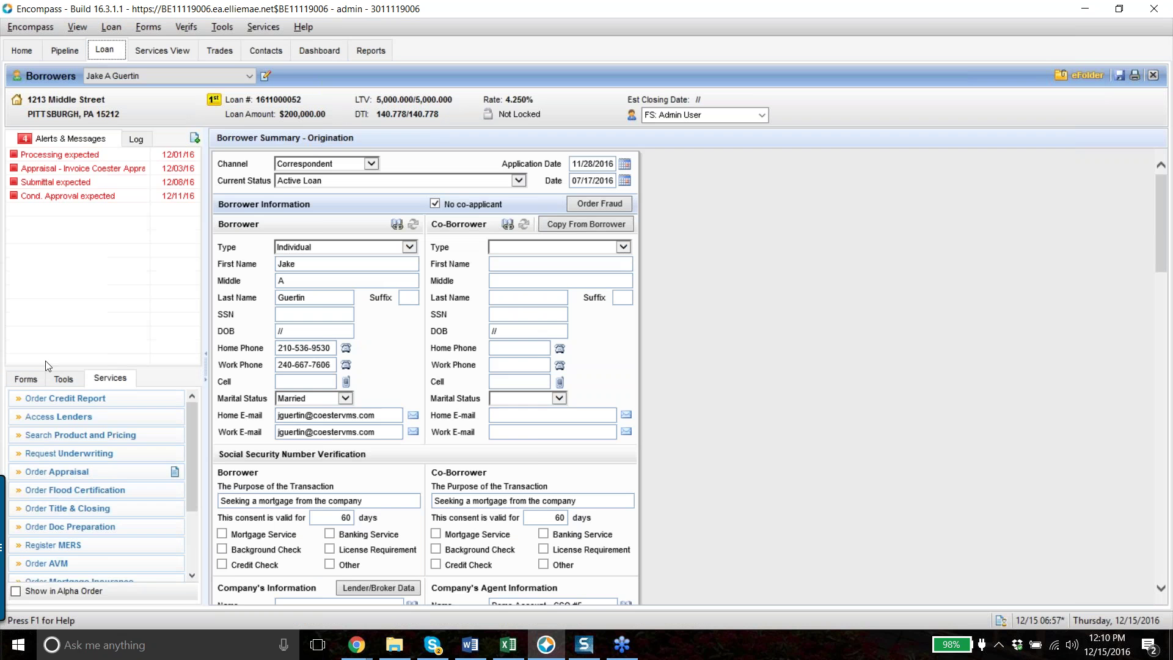
left_click(26, 378)
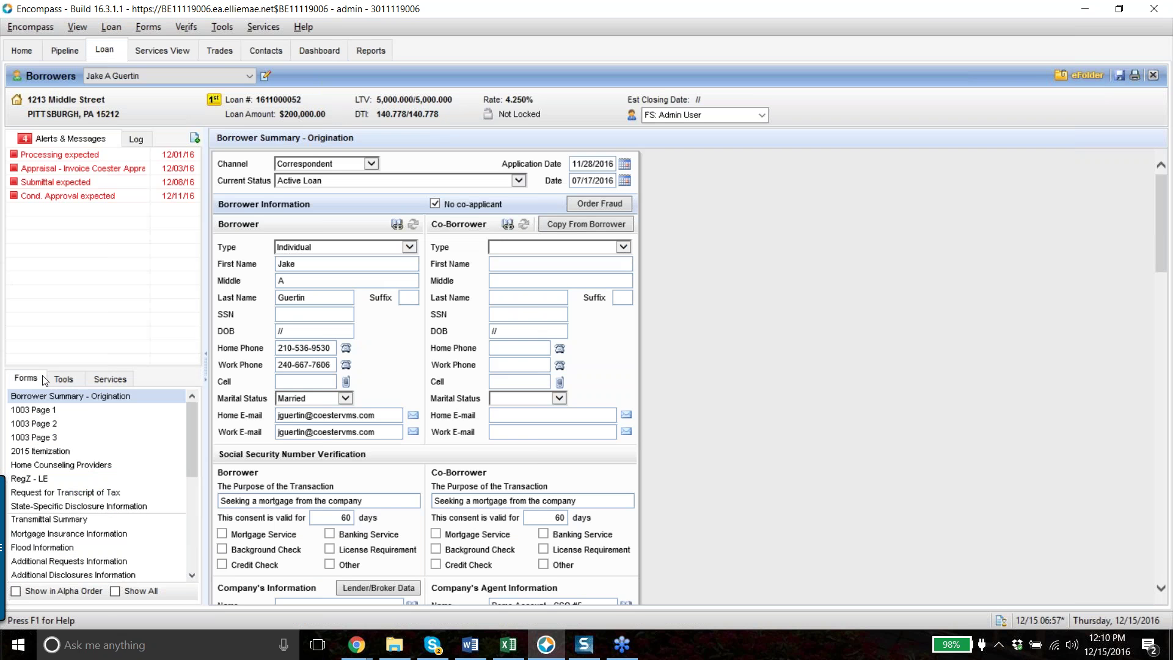
scroll(129, 466, "down", 5)
scroll(129, 466, "down", 1)
scroll(134, 458, "up", 3)
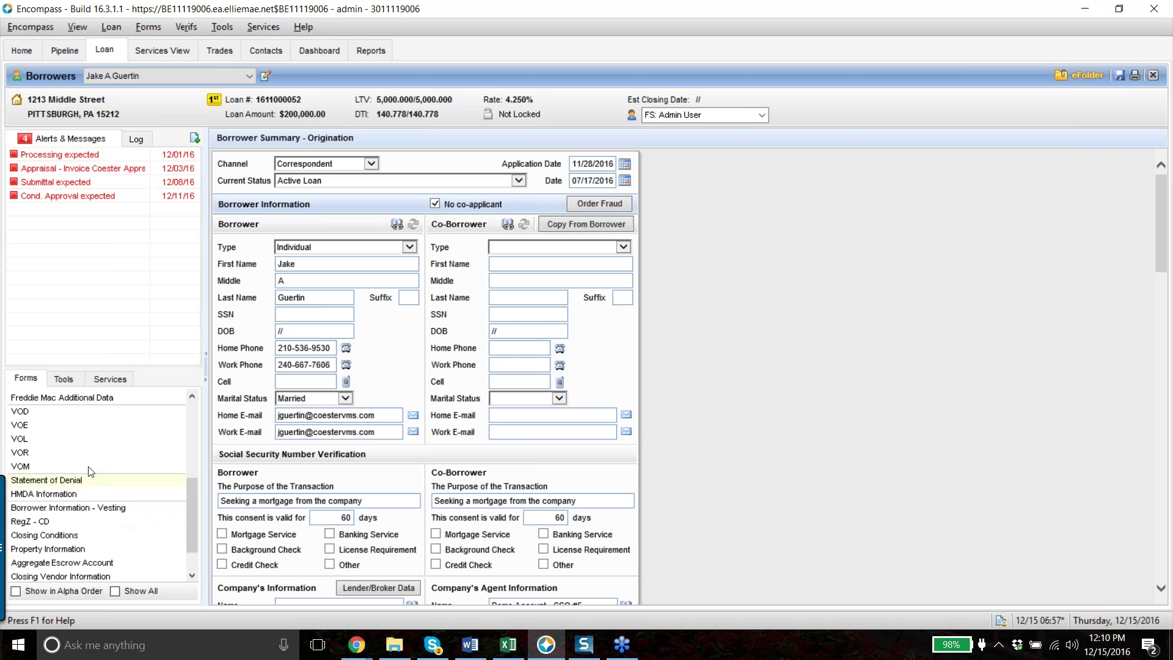
scroll(142, 444, "down", 3)
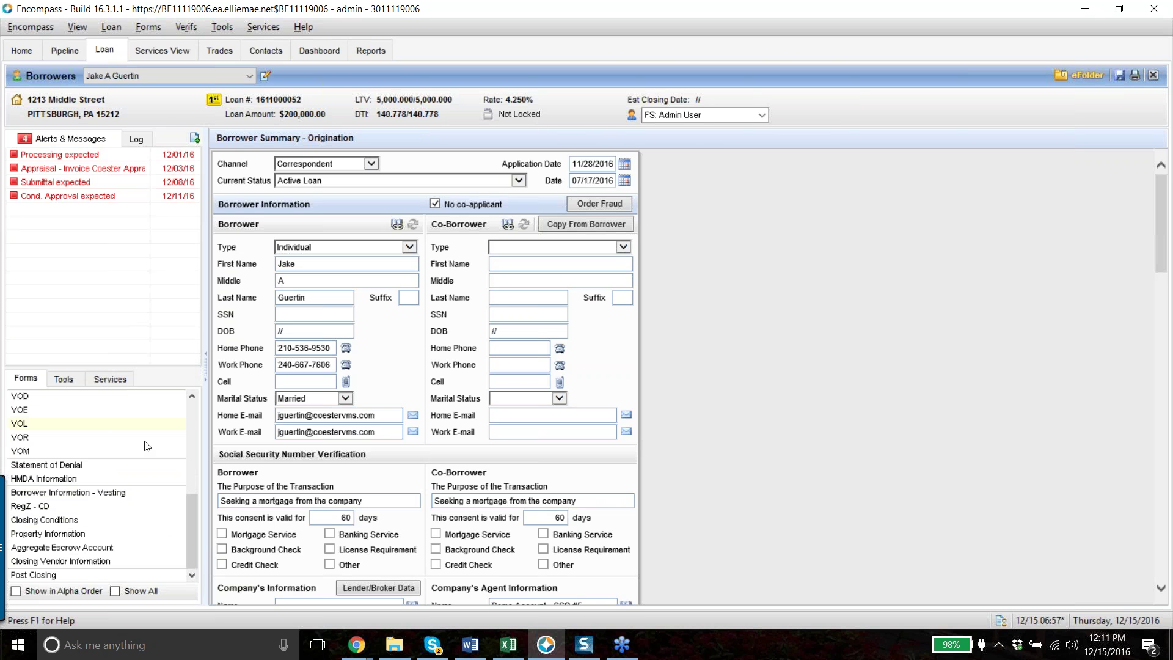
scroll(87, 406, "up", 7)
left_click(87, 409)
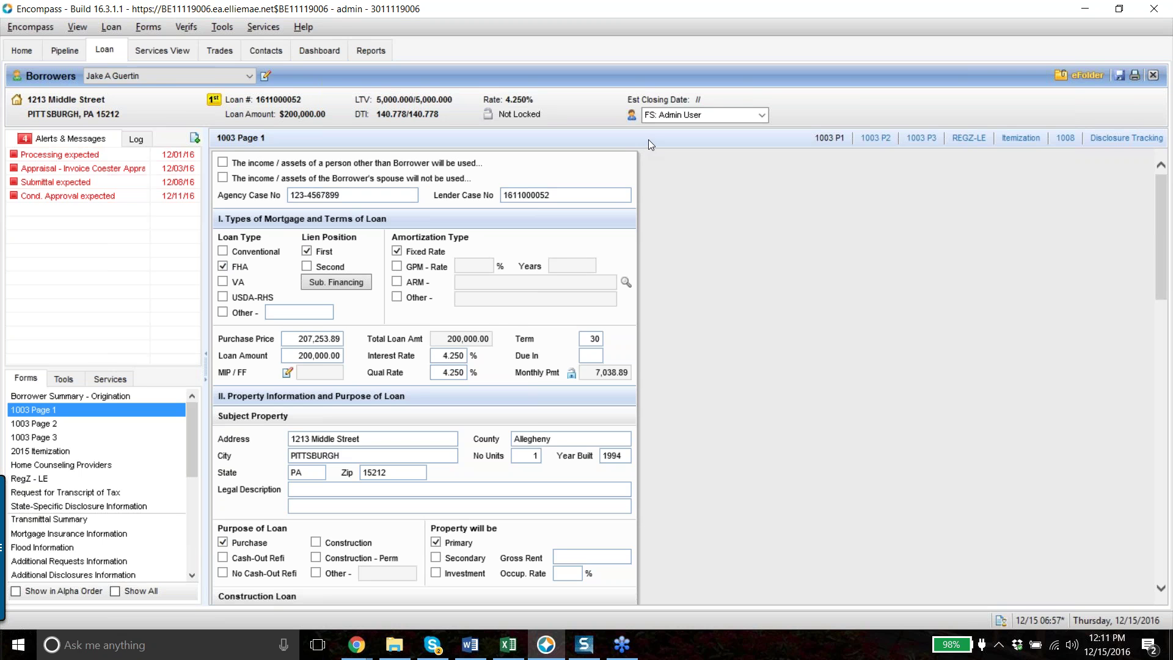
Back in Services View, select all four report files for import, then cancel re-sending the already-synced files
left_click(160, 53)
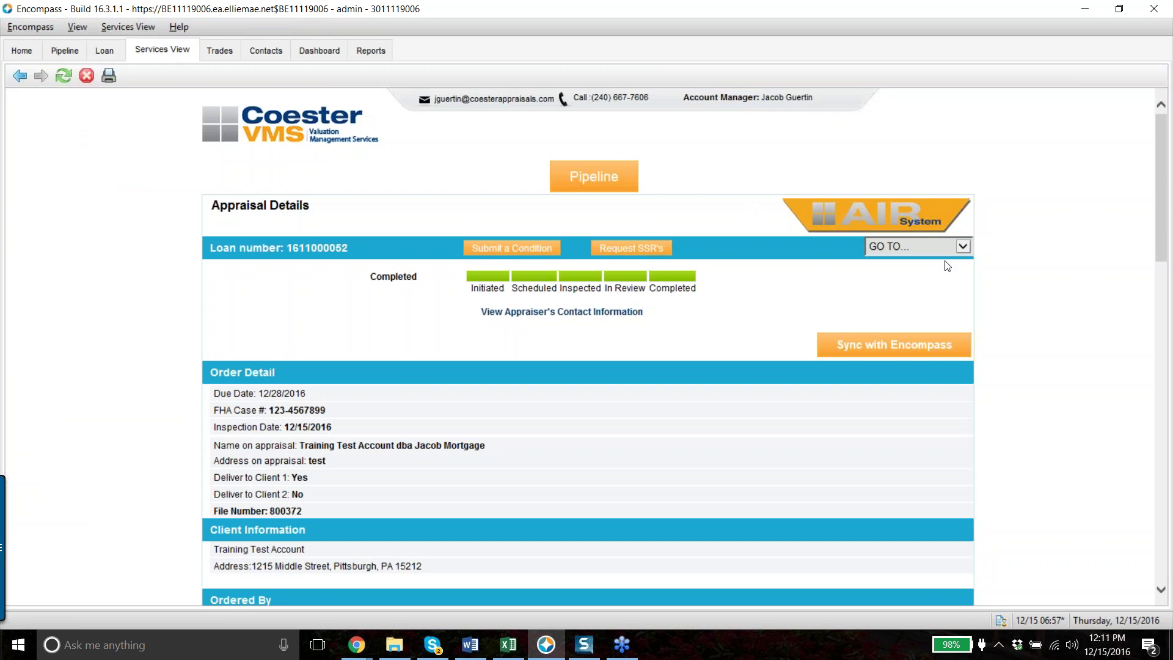
scroll(947, 265, "down", 10)
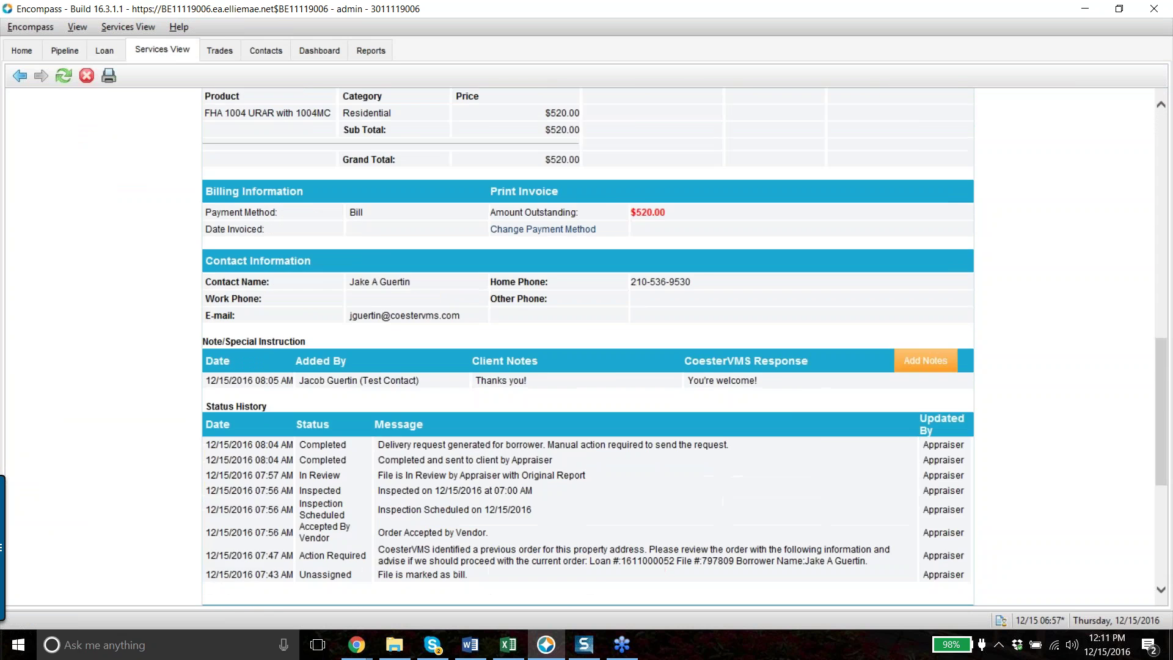
scroll(924, 421, "down", 5)
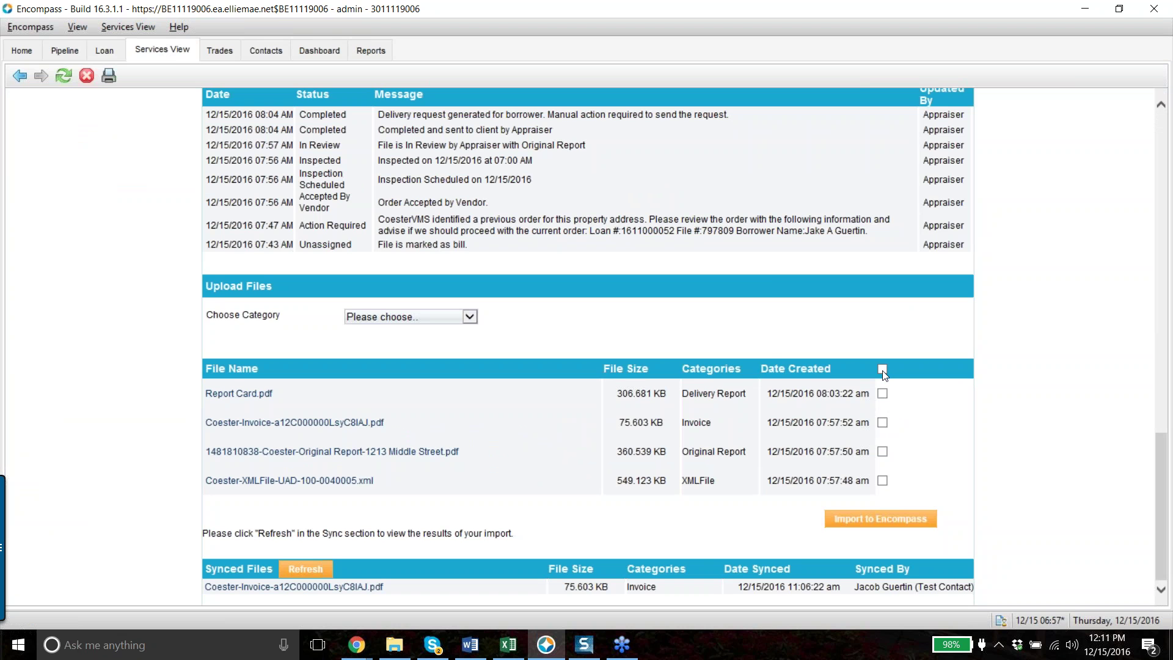
left_click(882, 369)
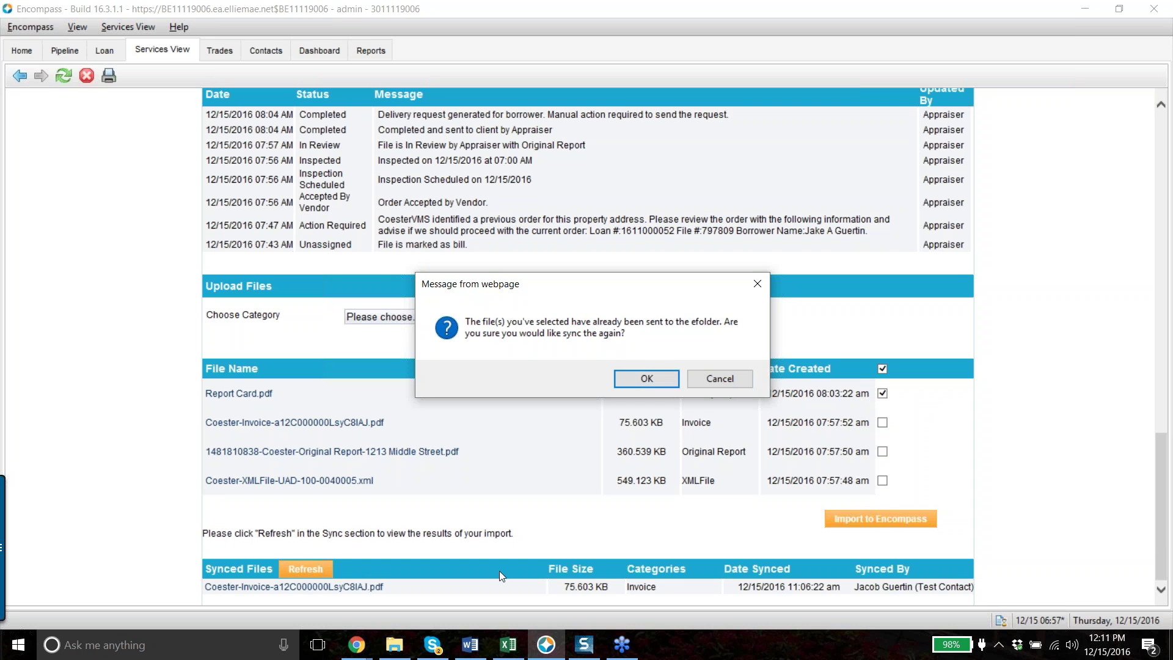
left_click(1157, 55)
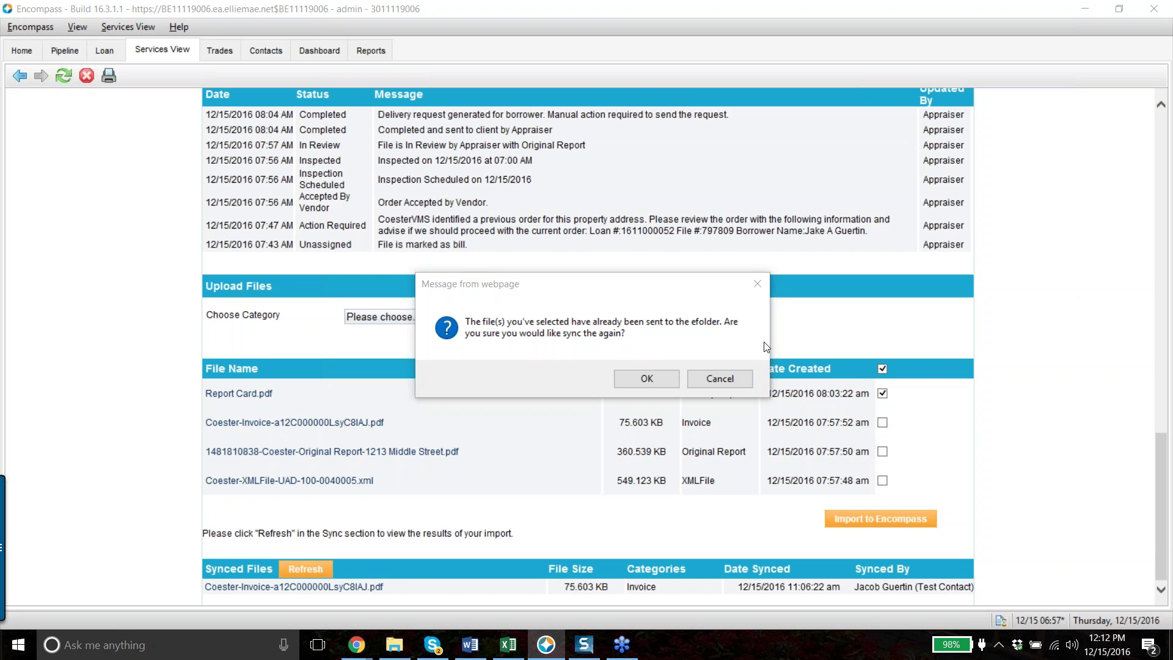
left_click(739, 377)
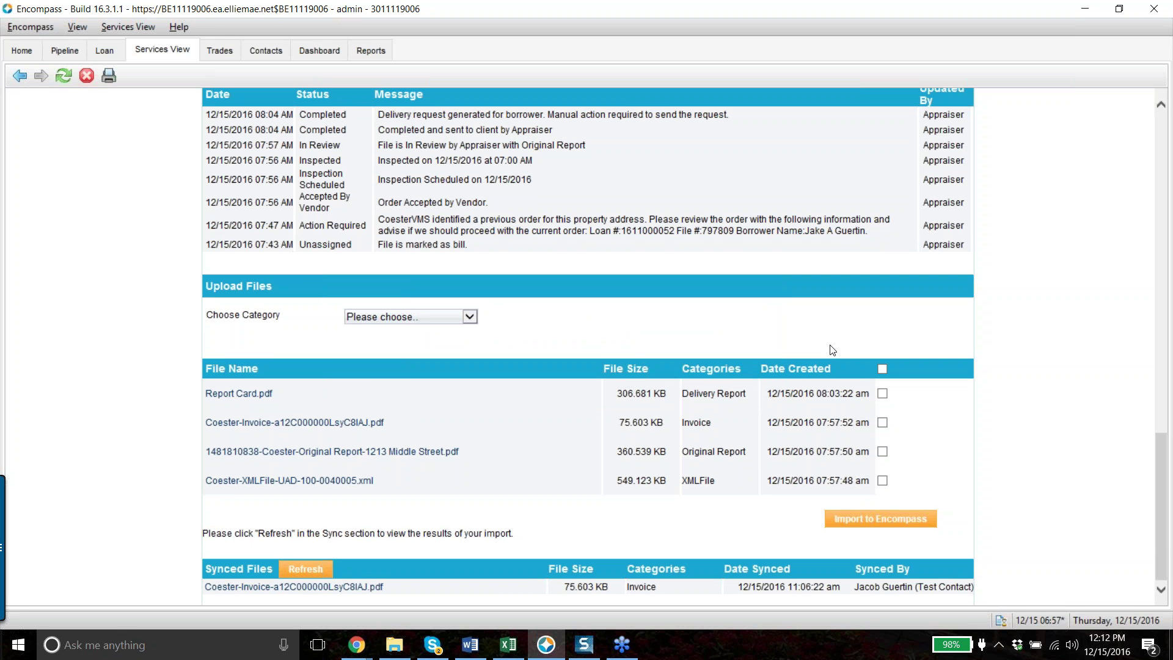
Select all four appraisal report files, import them into the eFolder, and return to the loan
left_click(883, 453)
left_click(882, 453)
left_click(883, 369)
left_click(685, 377)
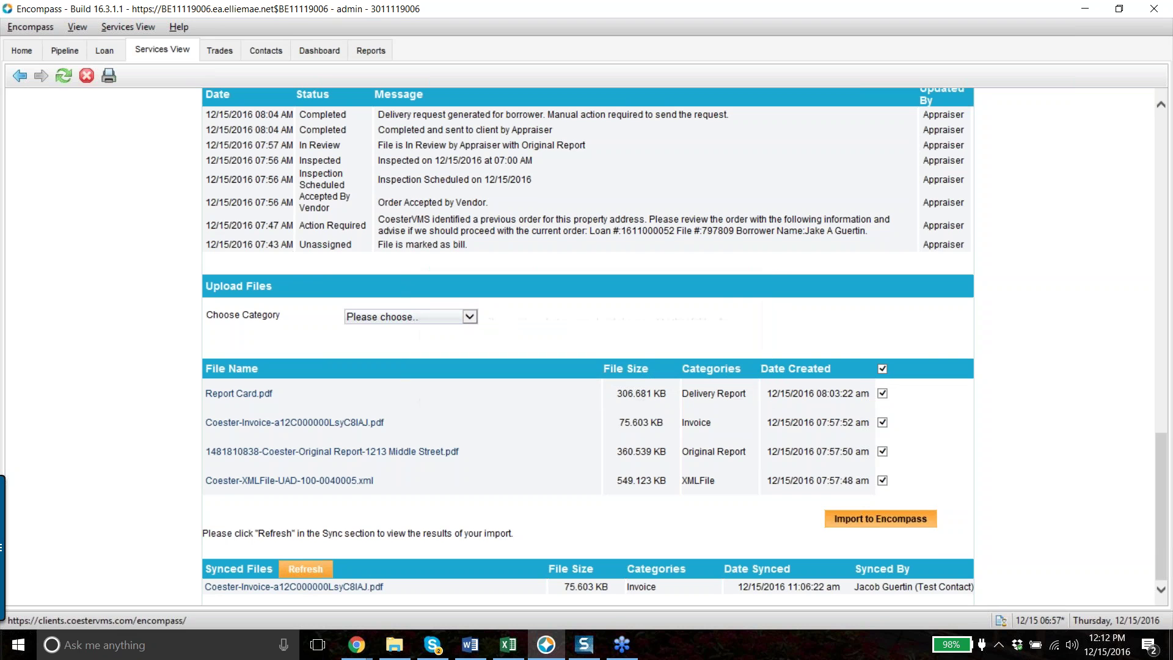
left_click(867, 519)
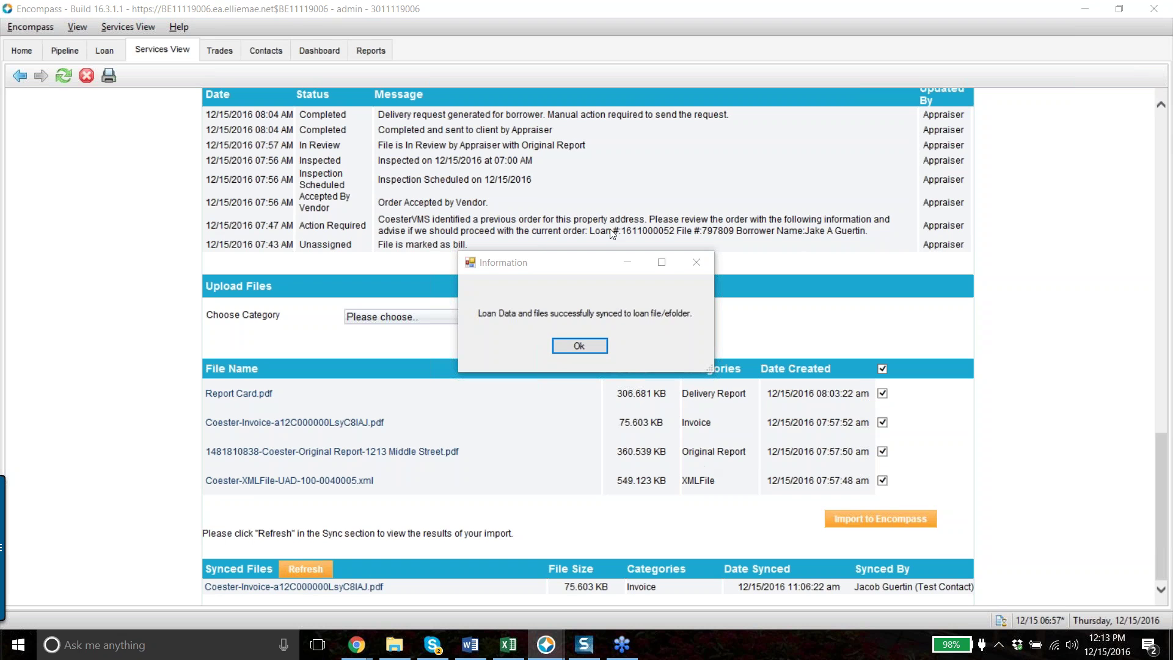
left_click(576, 346)
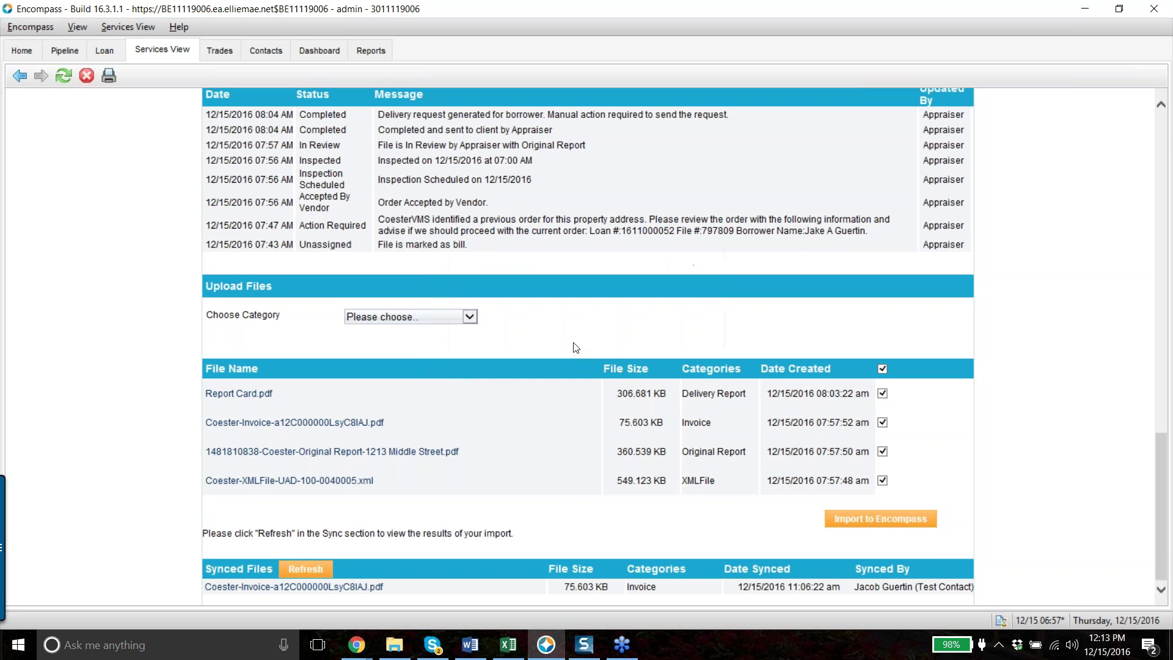
left_click(105, 50)
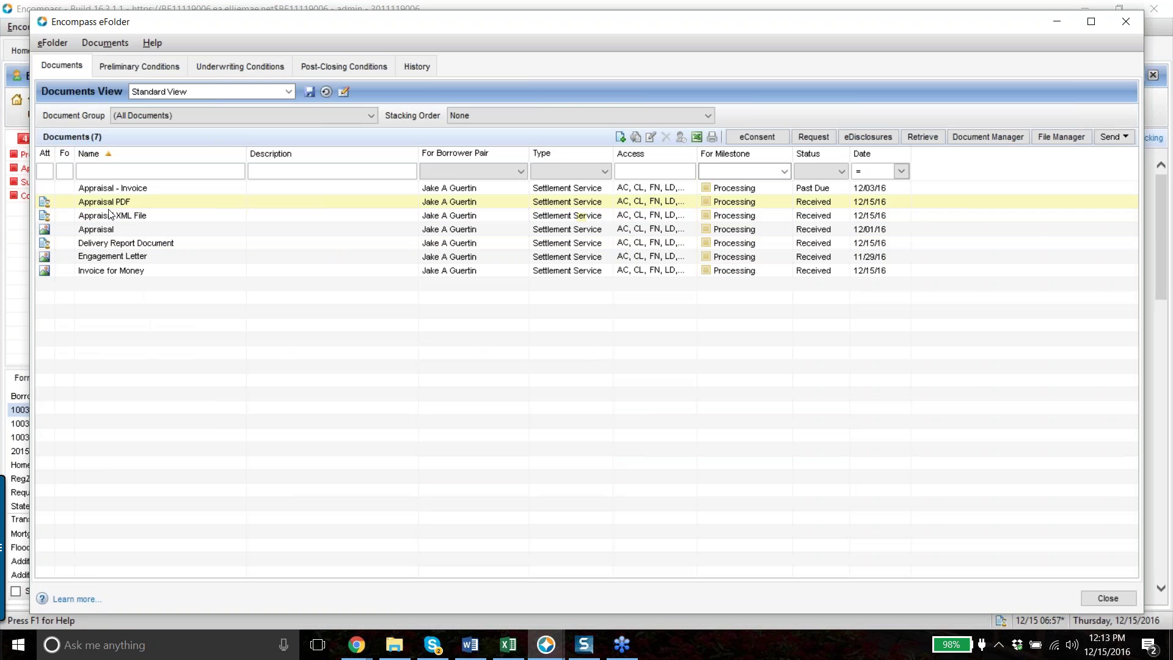
Open the loan's eFolder and review, then close, the Appraisal XML File document details
left_click(97, 217)
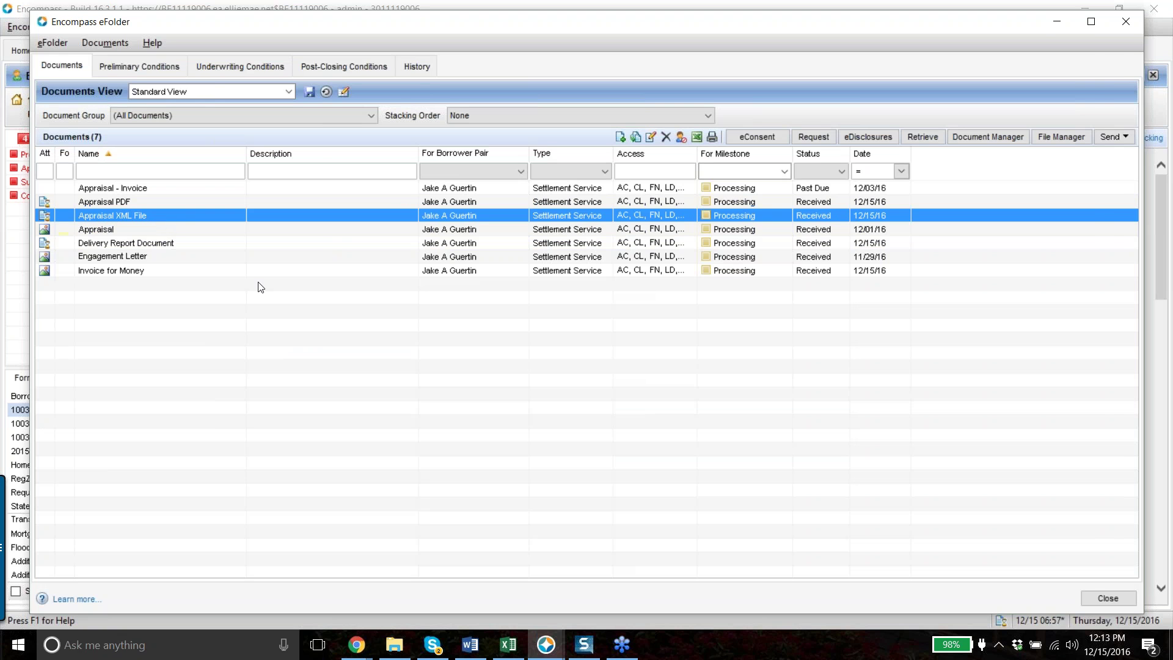
key("Return")
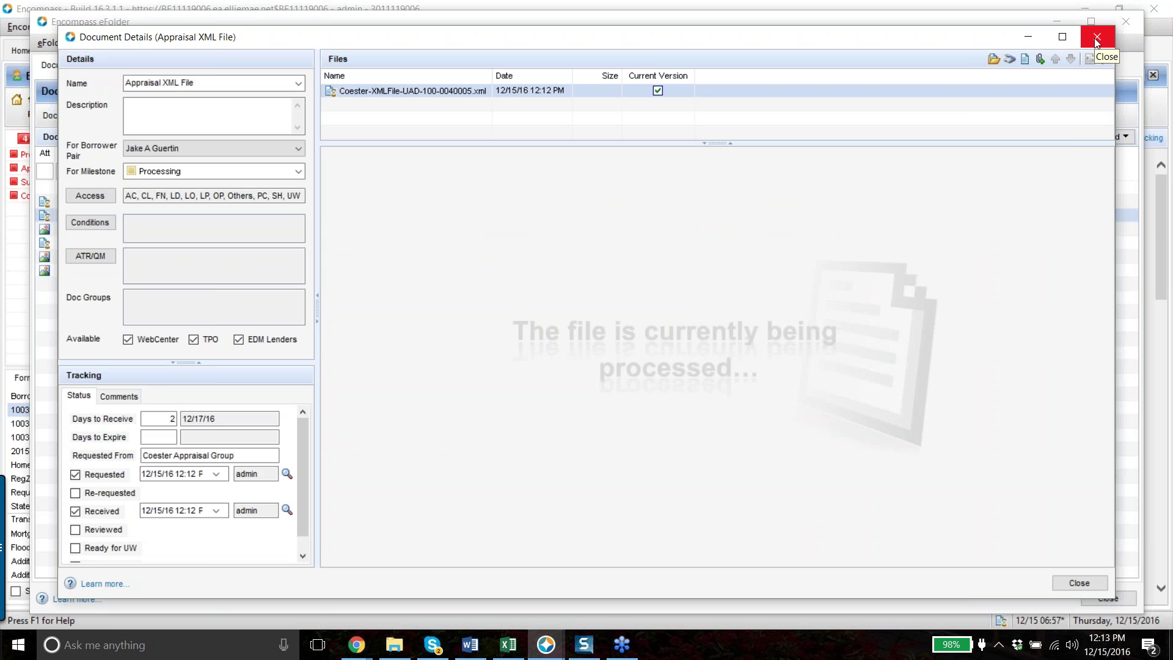
left_click(1097, 38)
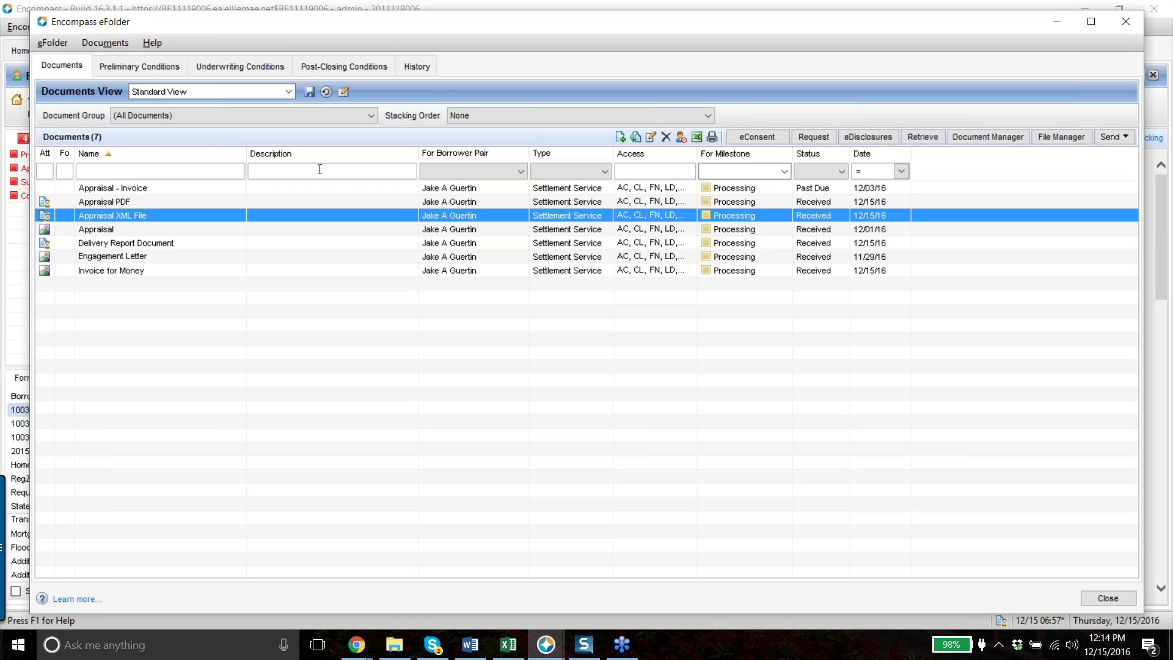
left_click(1160, 60)
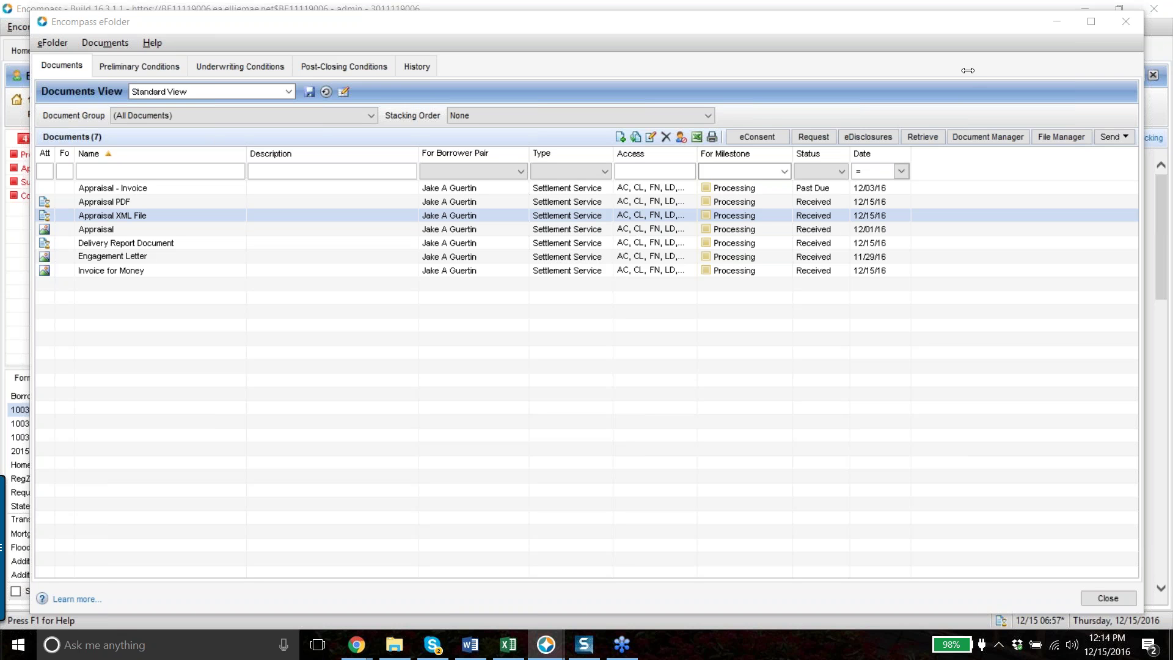
left_click(952, 37)
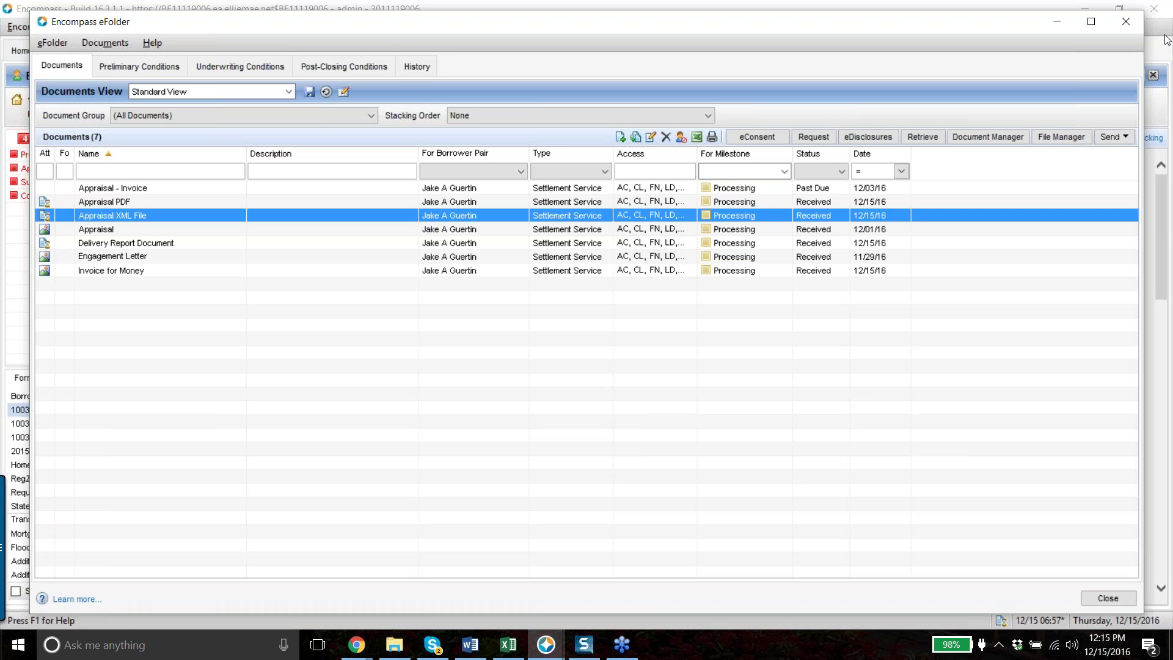
left_click(1167, 39)
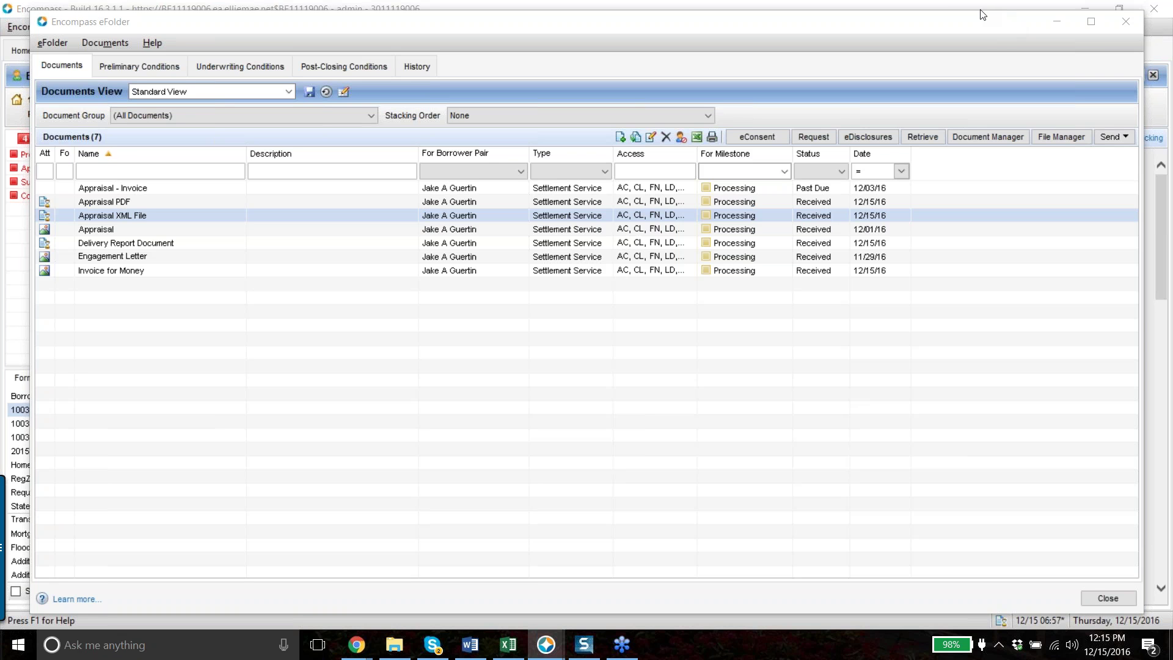
left_click(1025, 138)
left_click(686, 343)
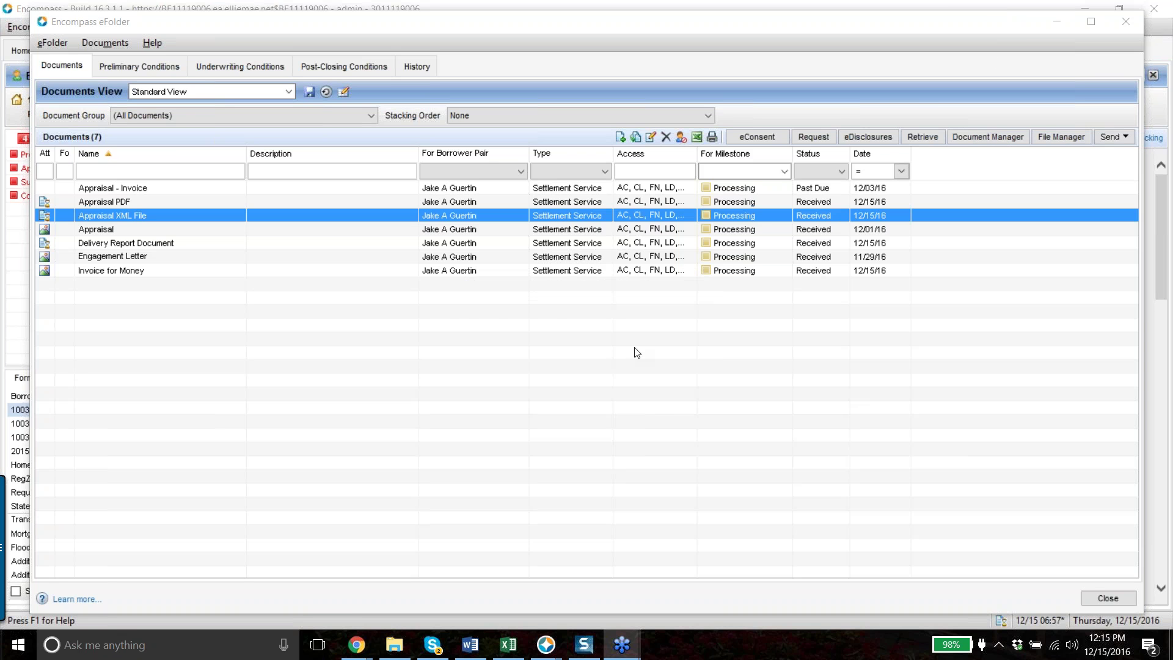